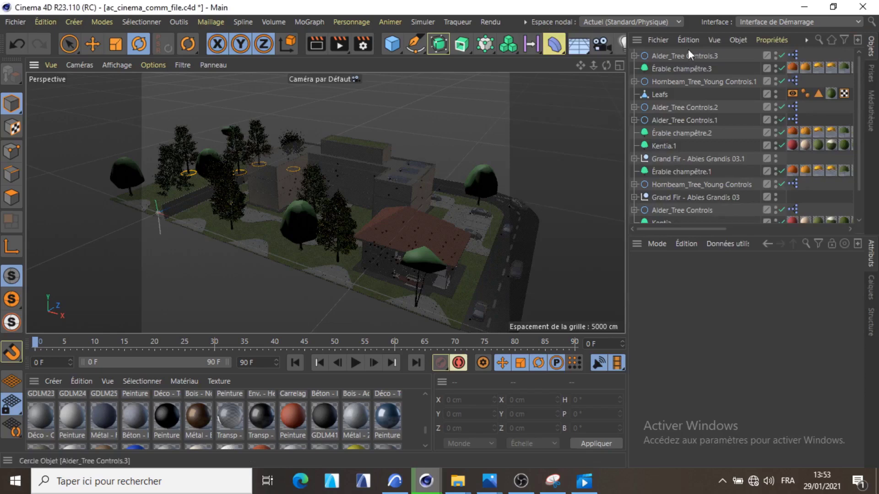
- Browse the plant object presets in 3D Objects Vol2 and the architecture tree categories, including European Trees Mature
click(659, 39)
mouse_move(693, 106)
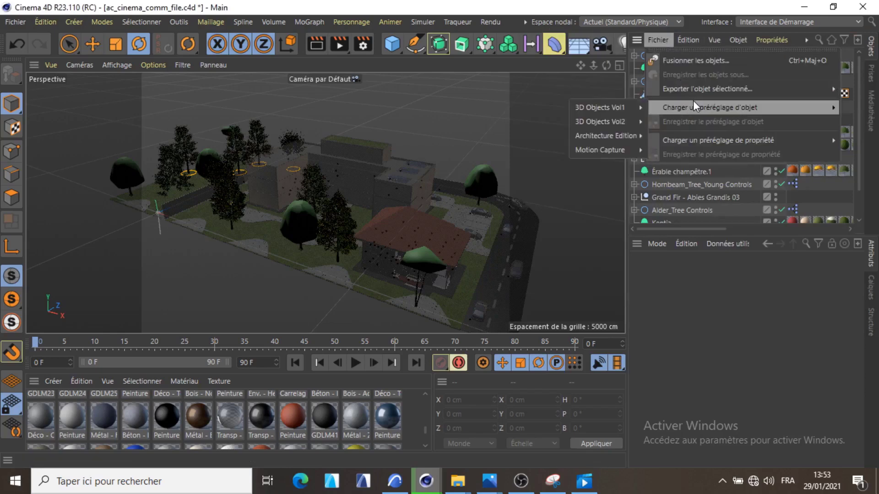
mouse_move(612, 109)
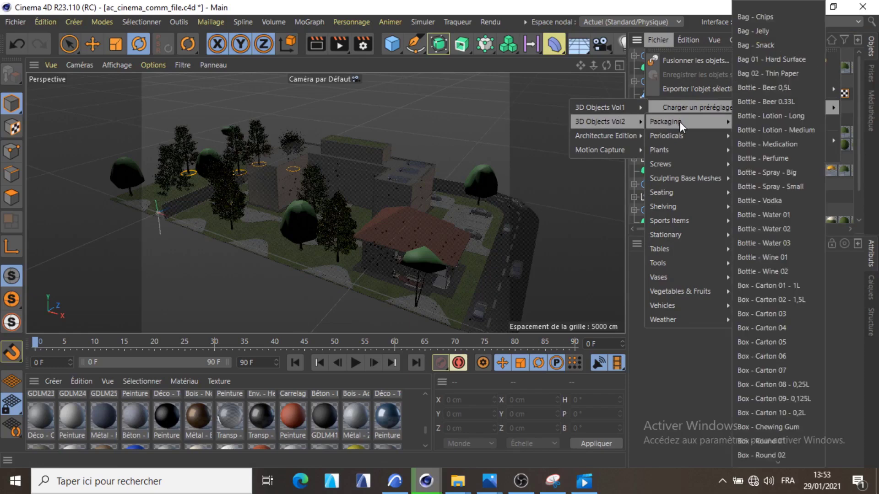
mouse_move(684, 142)
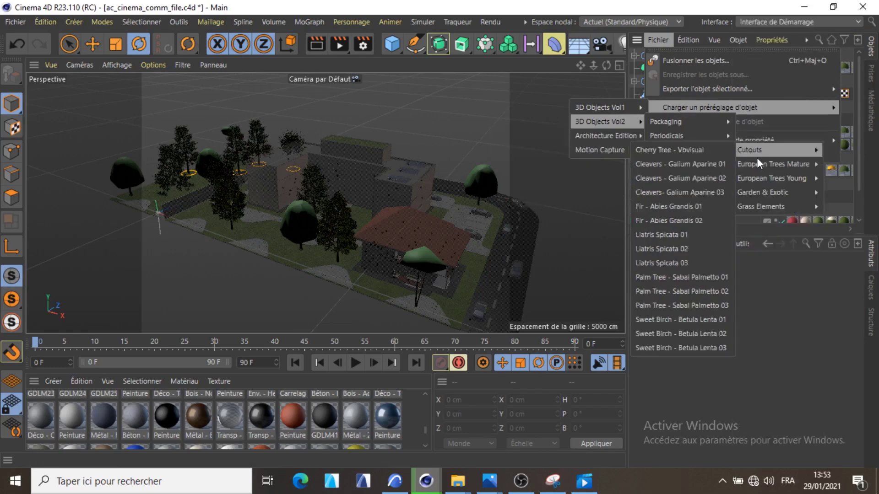
mouse_move(766, 195)
mouse_move(771, 164)
click(660, 165)
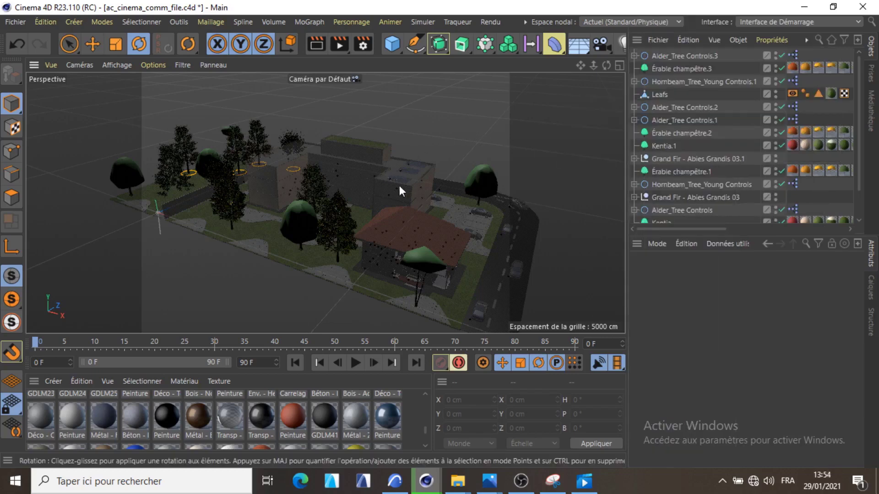
- View the site from a higher angle and look through the Laubwerk plant commands
scroll(399, 186, down, 3)
drag(606, 65, 569, 93)
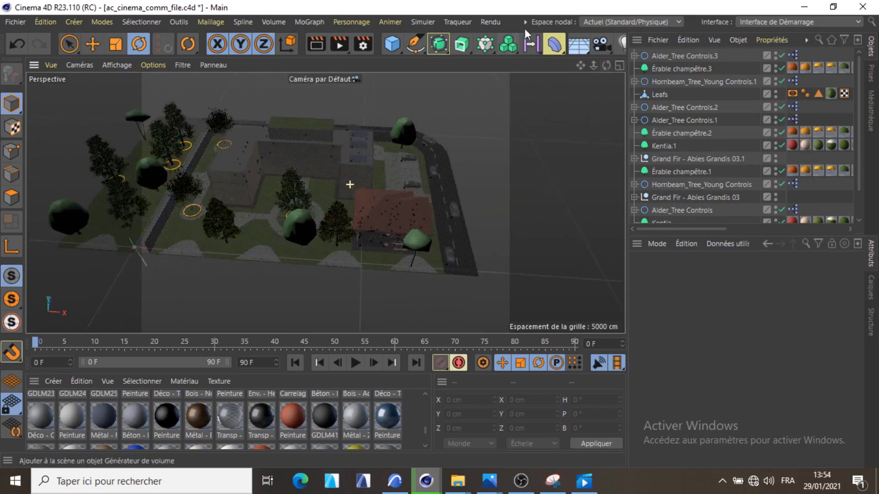
click(526, 23)
mouse_move(543, 49)
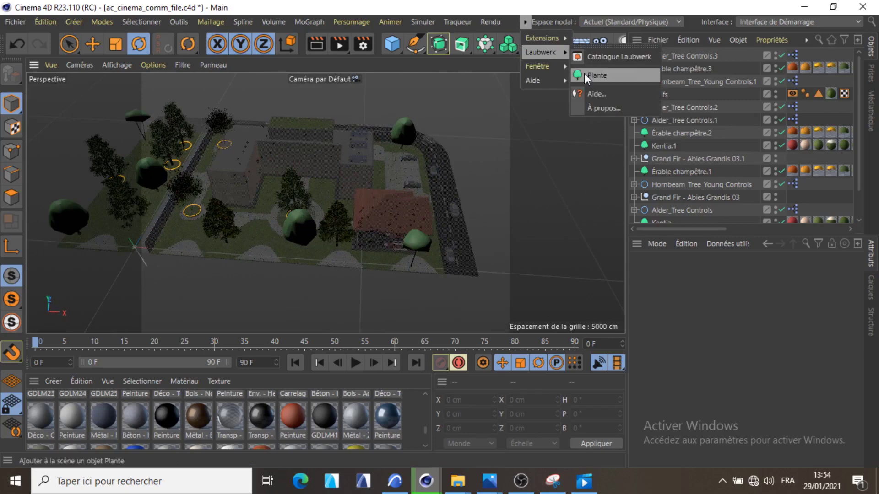
click(511, 170)
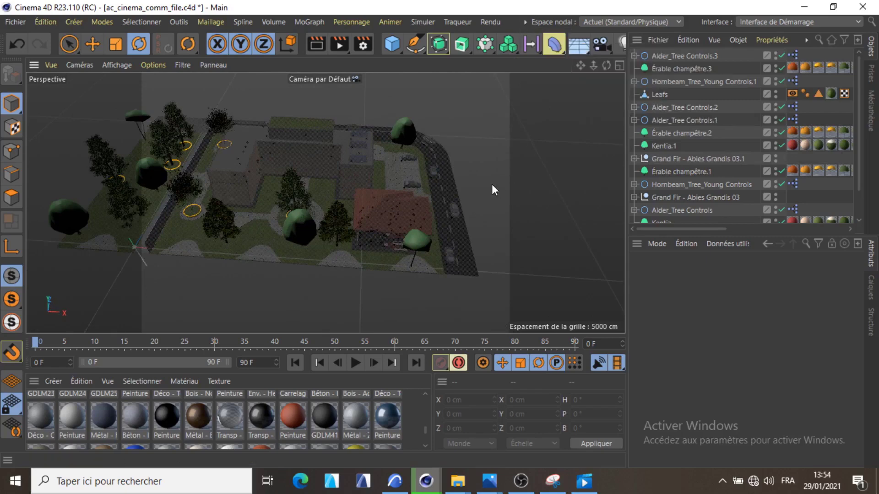
- Select the field maple at the far road corner beside the parking area and choose Automne as its season
click(408, 132)
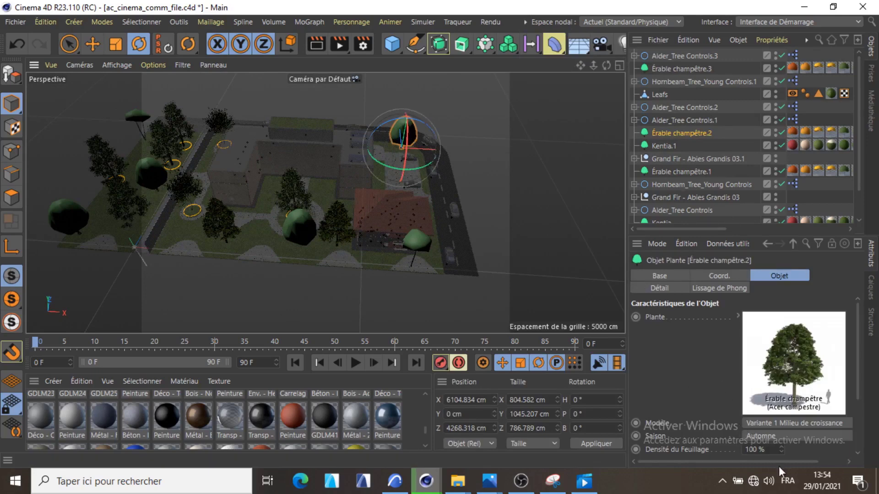
click(802, 436)
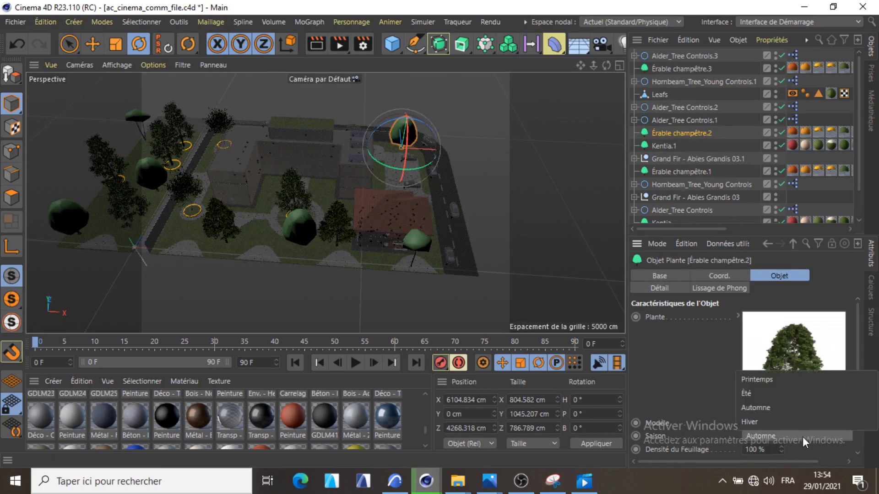
click(811, 413)
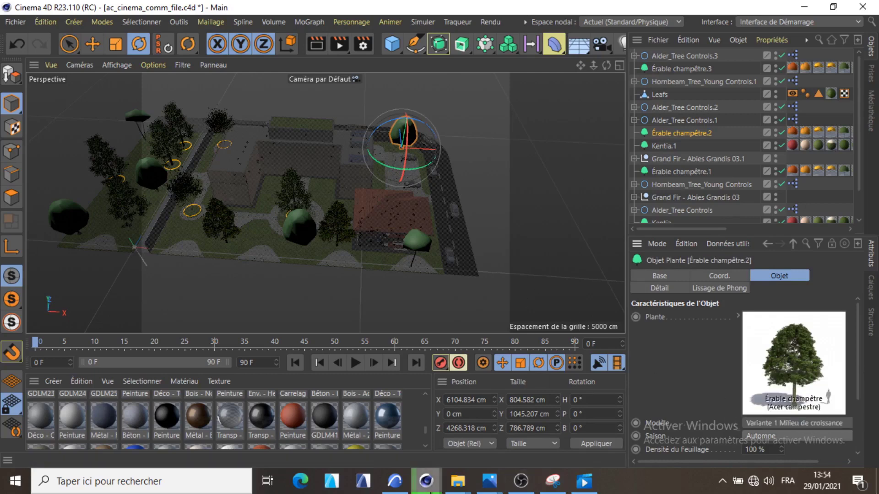
- Switch to Photos to examine the tree colours in the Masse.tif and MASSE.png site plan renders, then return to Cinema 4D
mouse_move(480, 488)
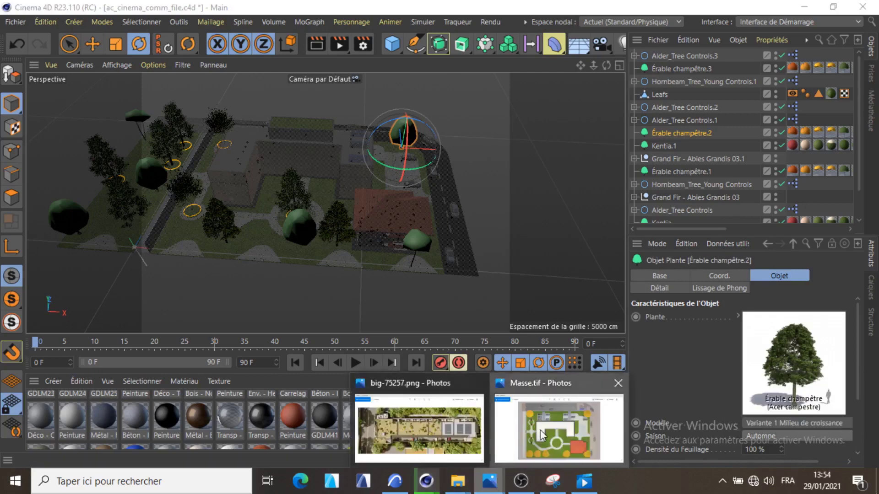
click(559, 432)
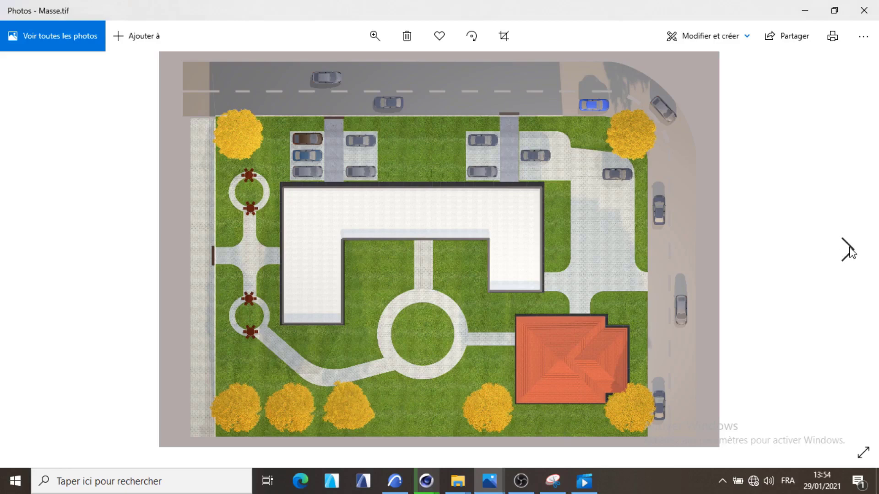
click(847, 250)
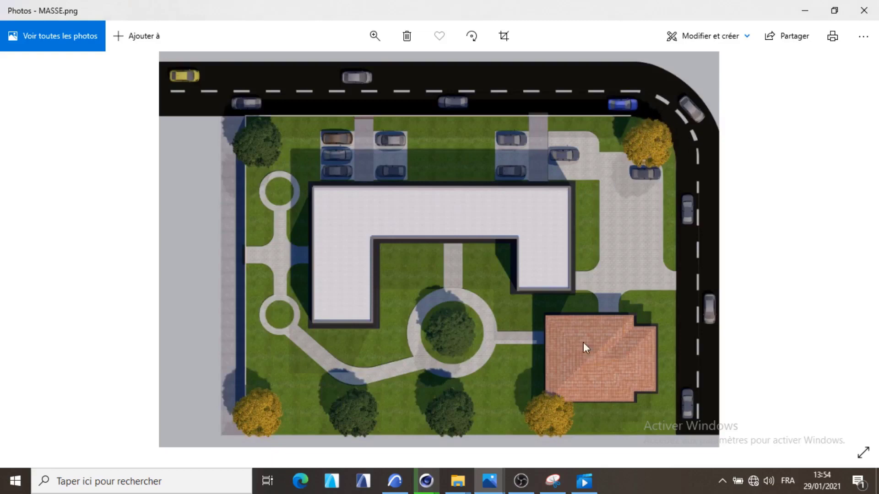
mouse_move(426, 481)
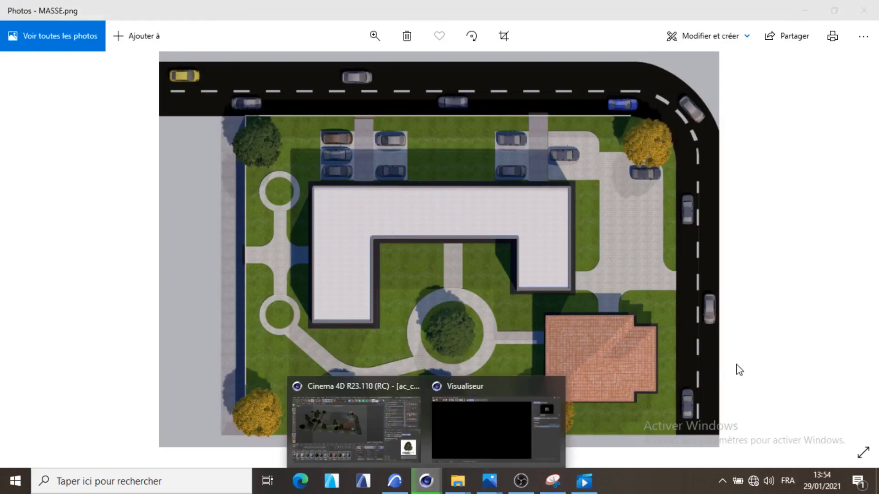
click(392, 418)
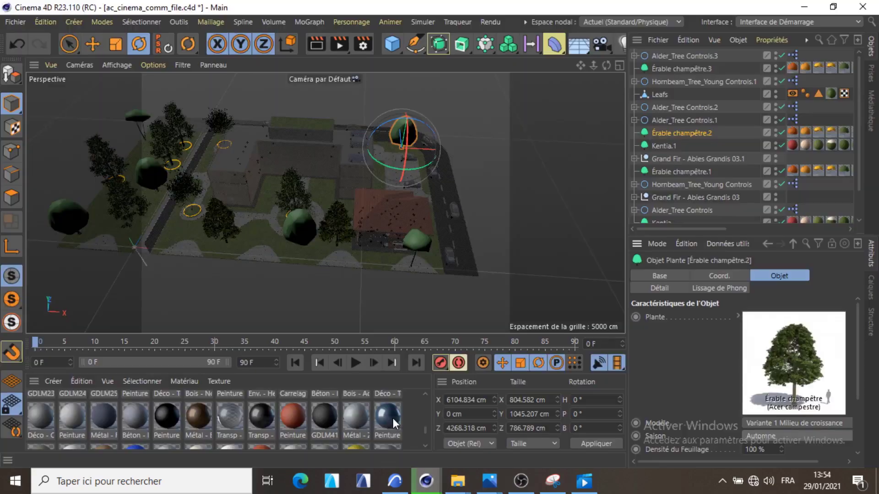
- Check the selected maple's season options against the MASSE.png render in Photos
click(784, 435)
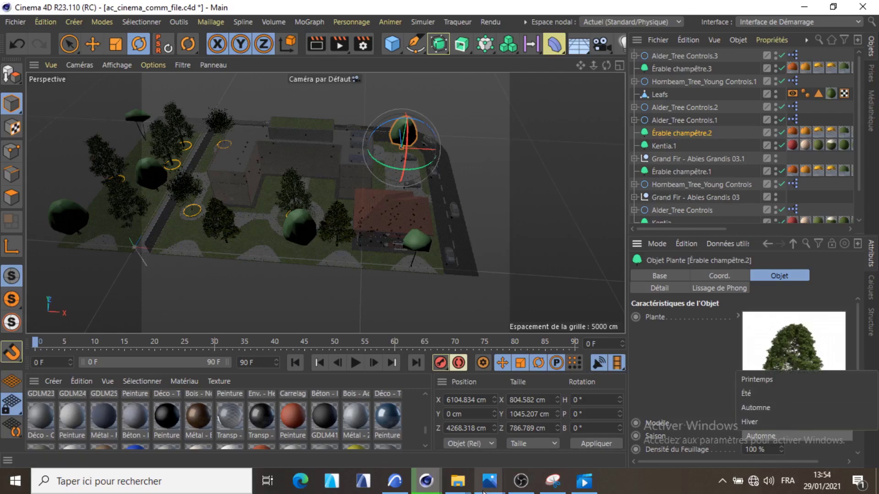
mouse_move(488, 484)
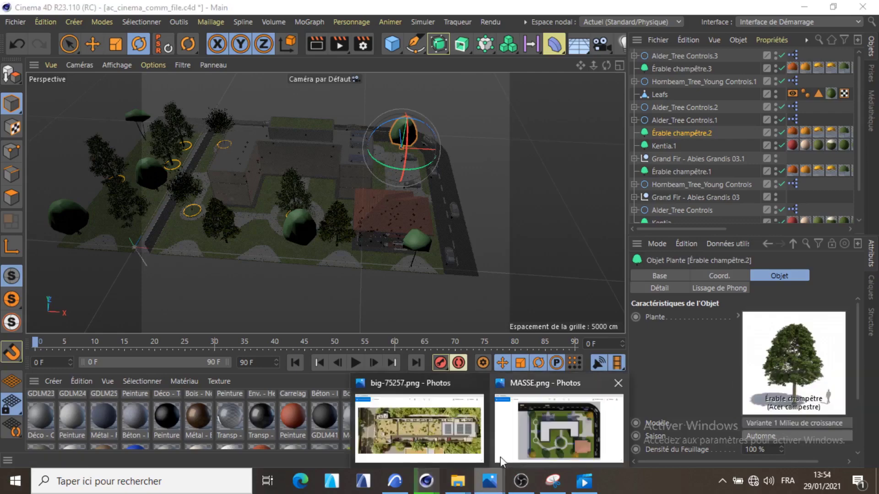
click(562, 438)
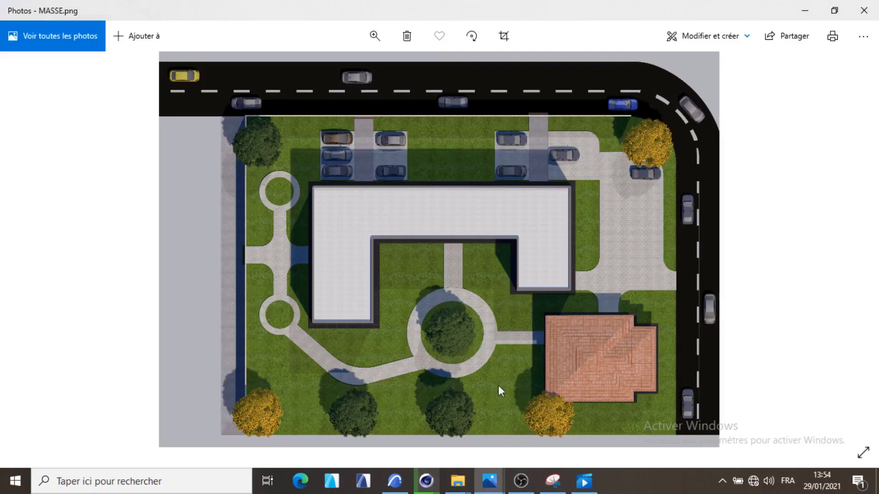
click(806, 11)
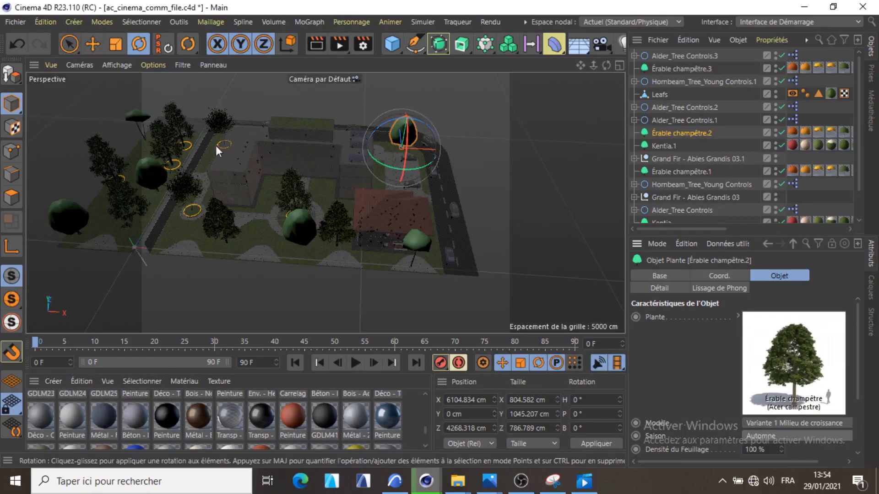
- Change the viewport camera to the Haut view and frame the whole site plan
click(83, 64)
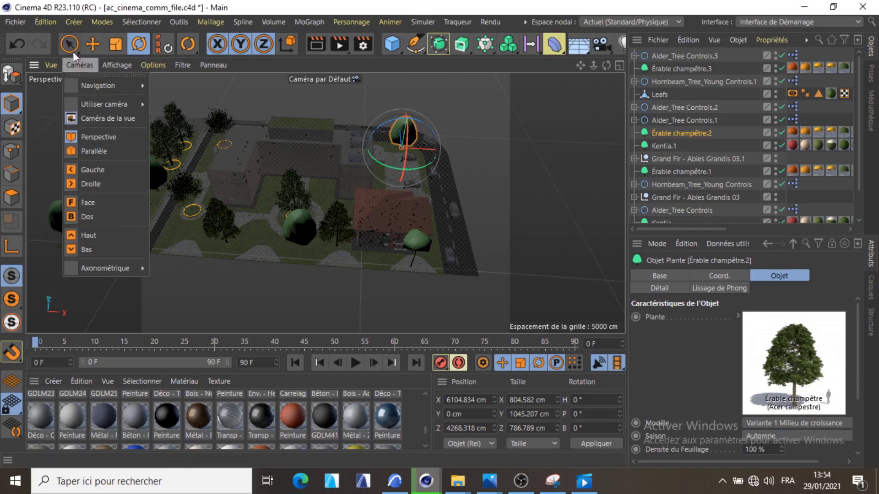
click(116, 234)
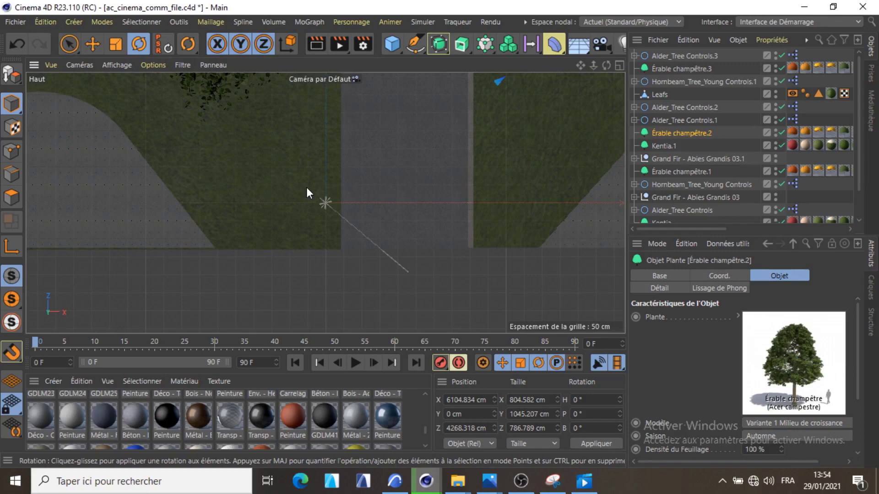
key(h)
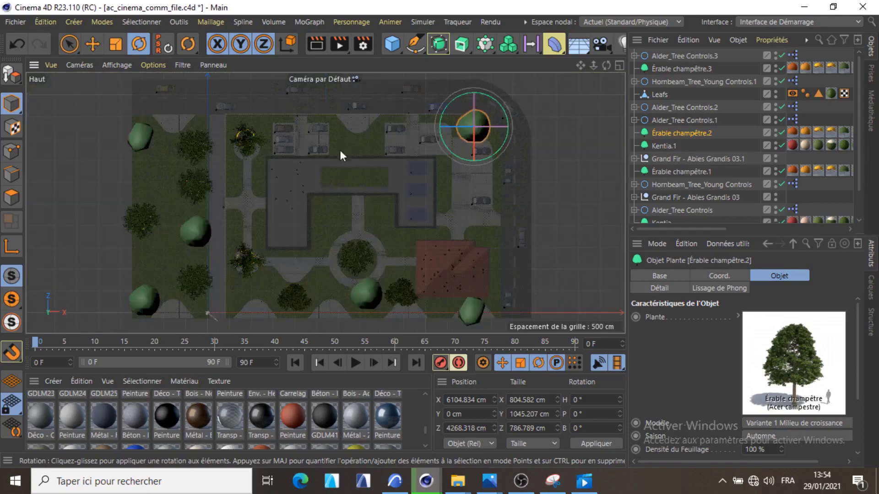
alt+middle_drag(286, 130, 297, 186)
scroll(296, 183, down, 3)
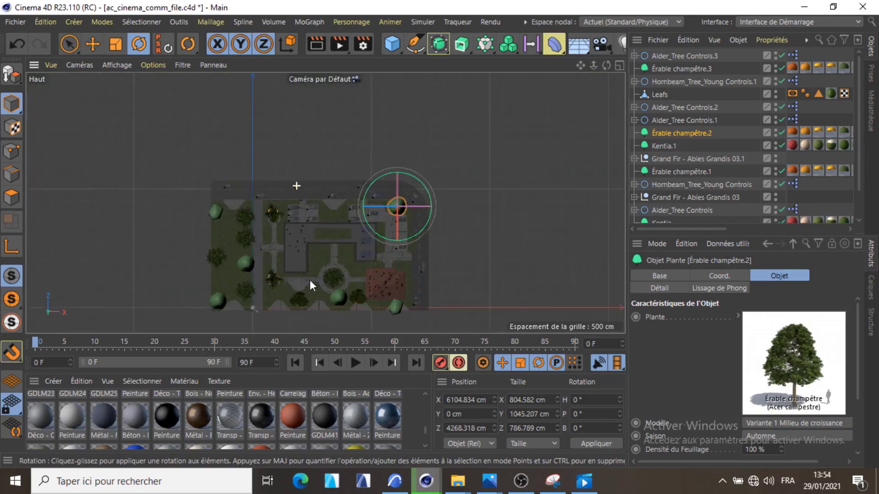
scroll(317, 287, up, 2)
scroll(318, 287, up, 1)
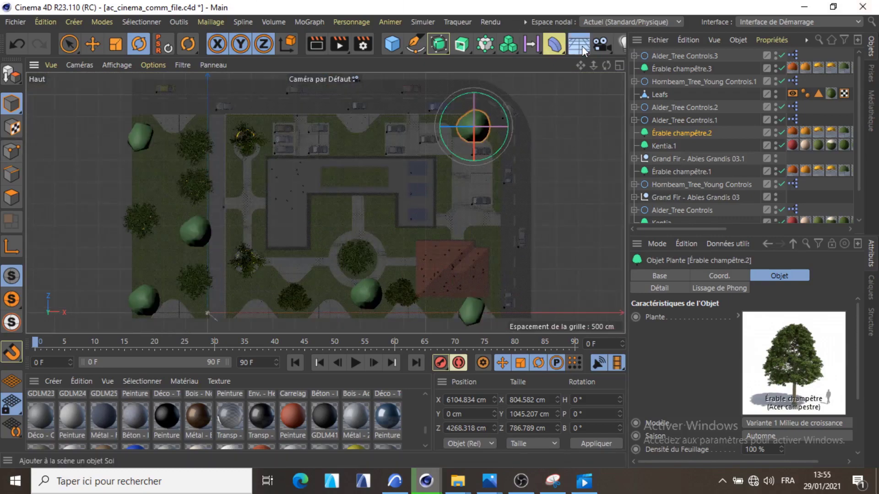
- Add a Ciel Physique object to the scene and enable Nuages in its basic properties
drag(582, 46, 718, 62)
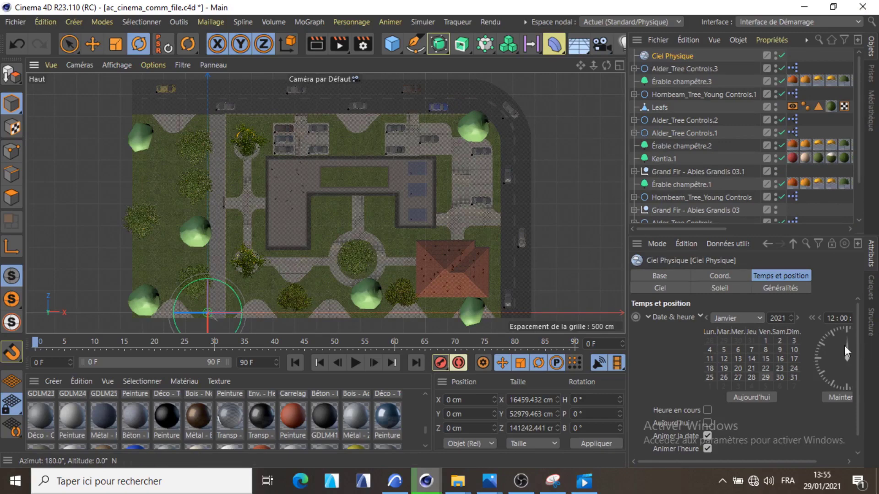
click(666, 277)
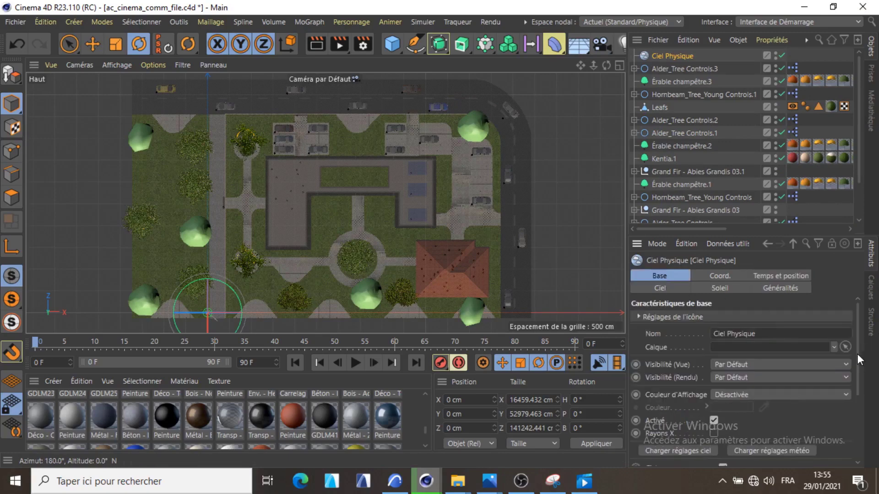
drag(857, 354, 866, 432)
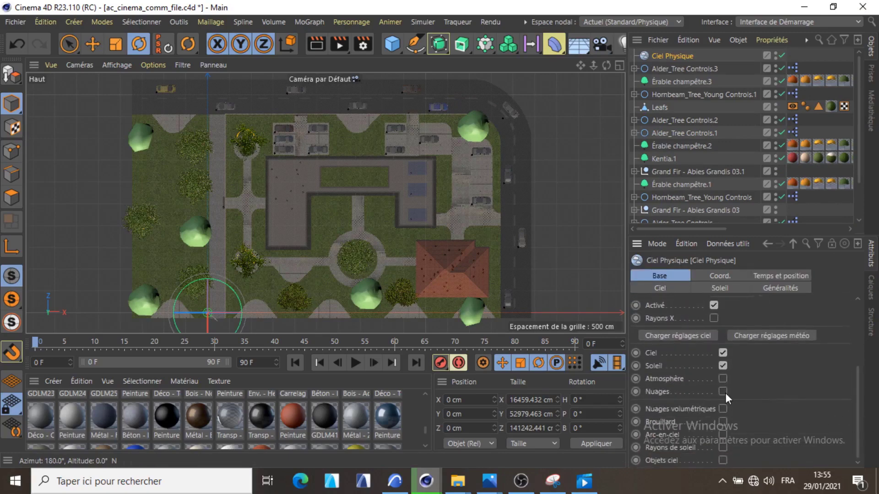
click(723, 392)
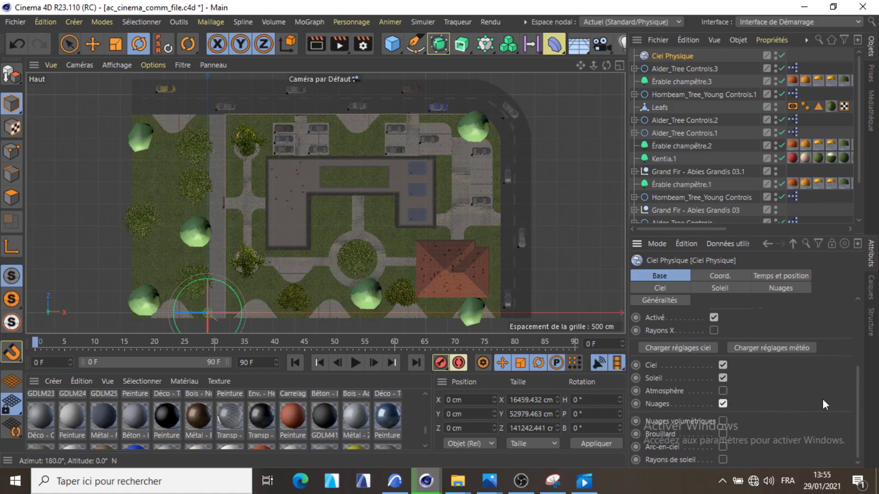
scroll(843, 399, up, 3)
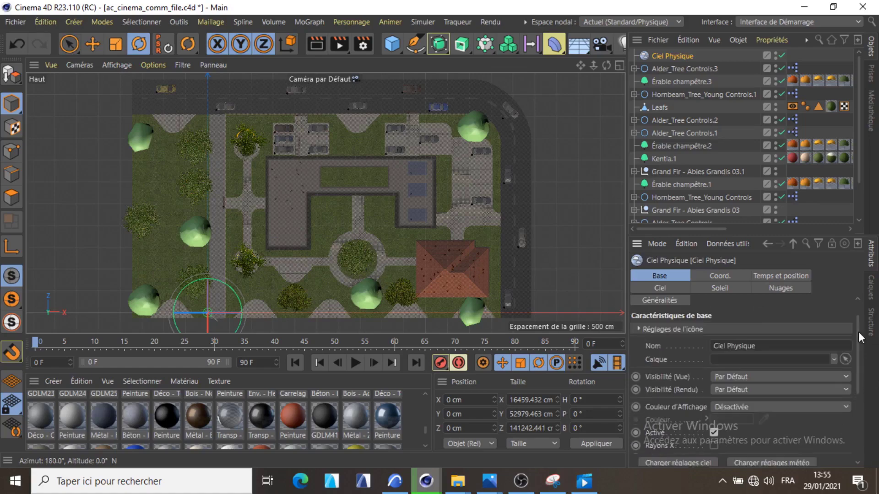
- Set the physical sky's month to Juillet and rotate the sky to a heading of about 75°
click(786, 276)
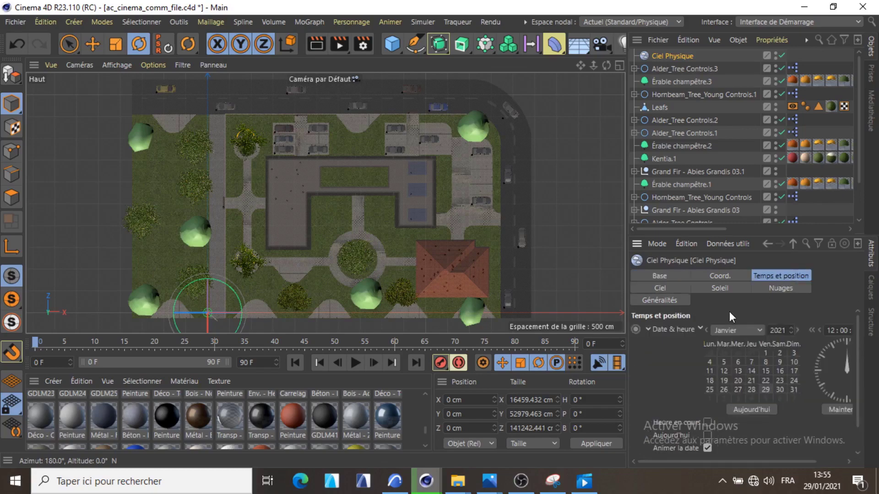
click(740, 330)
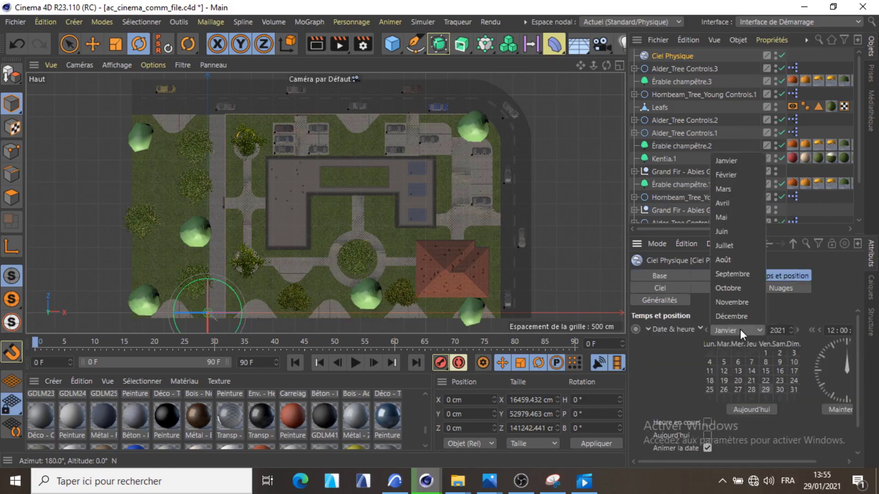
click(740, 244)
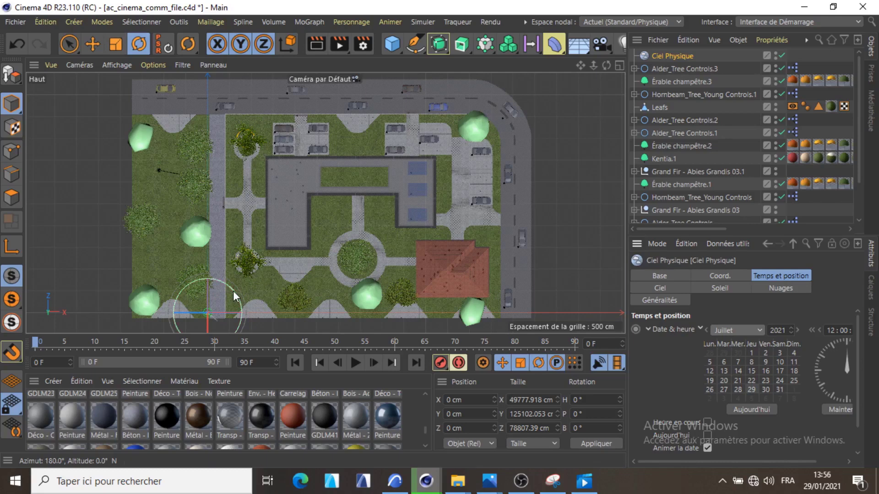
drag(233, 291, 238, 303)
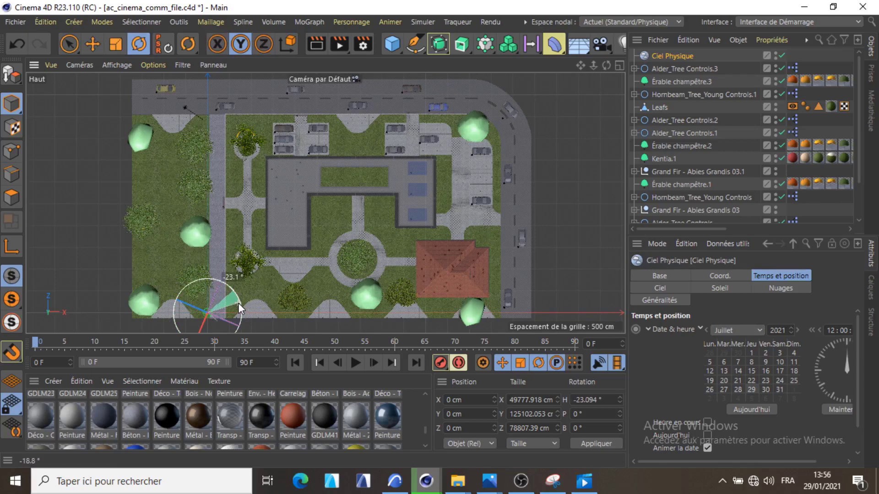
drag(238, 303, 197, 296)
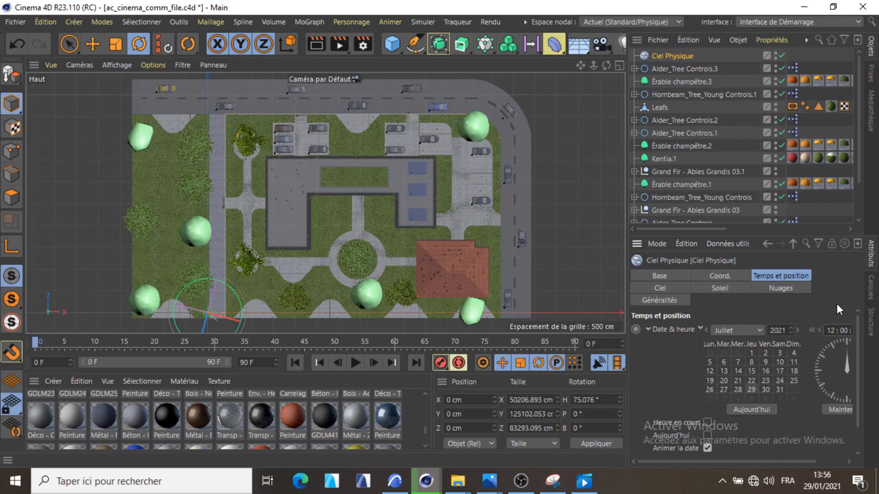
- Set the physical sky's sun shadow to Raytracées (Ombres franches) and give the shadow colour a lightness of 9 %
click(728, 288)
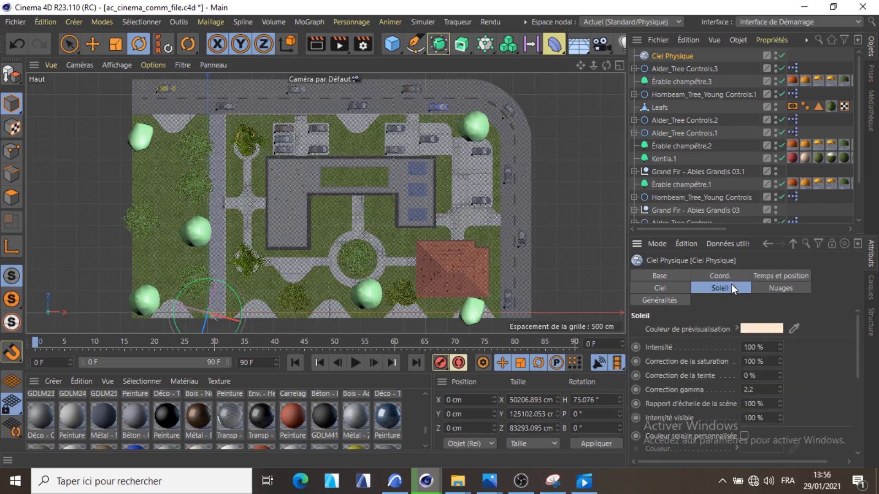
scroll(771, 345, down, 6)
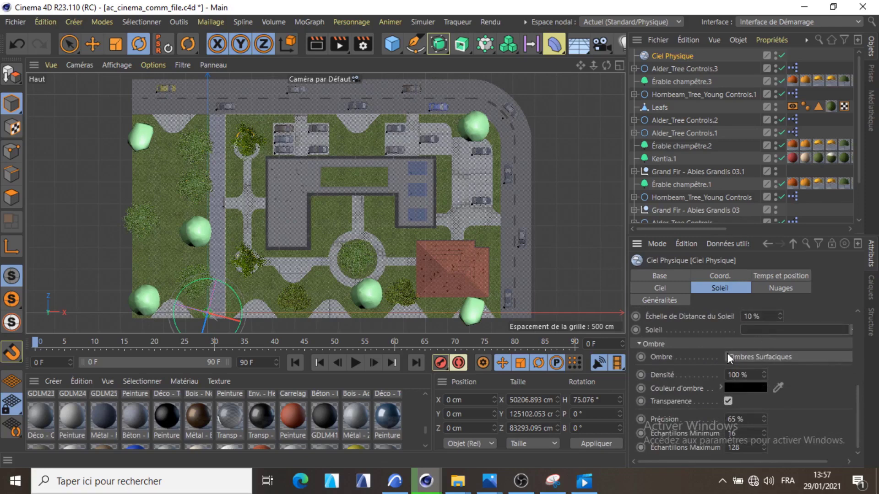
click(735, 360)
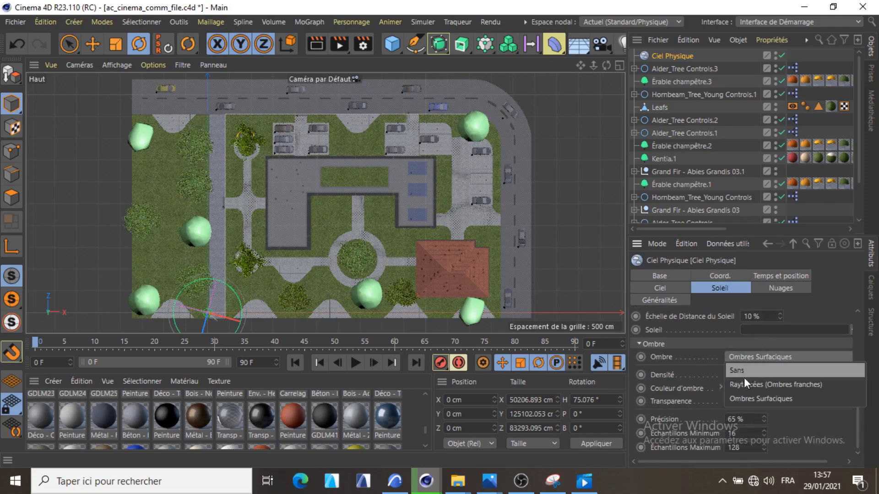
click(766, 390)
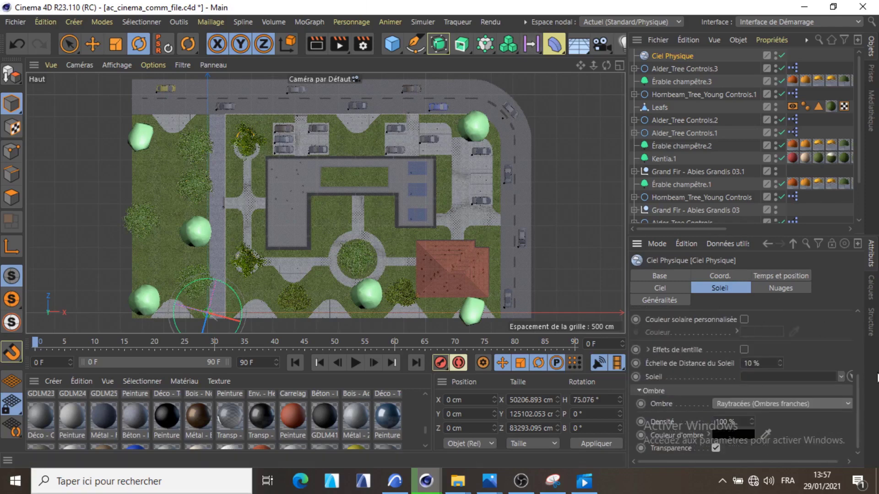
click(743, 435)
click(681, 432)
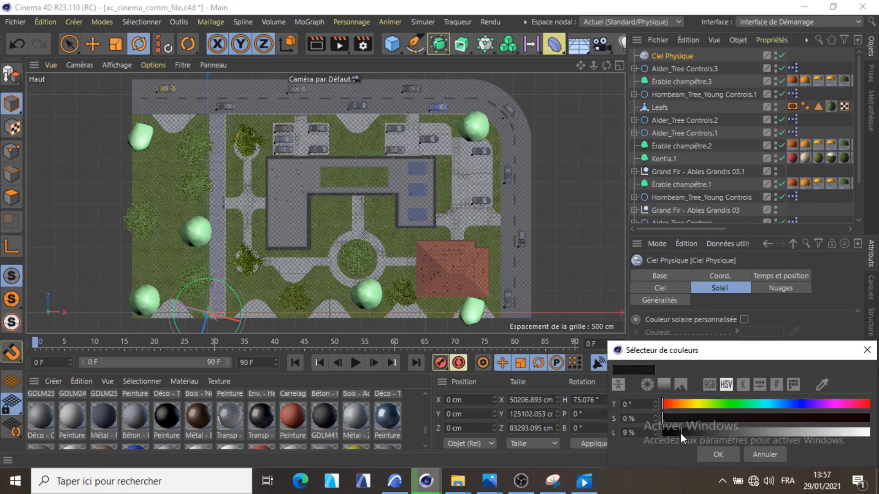
click(716, 454)
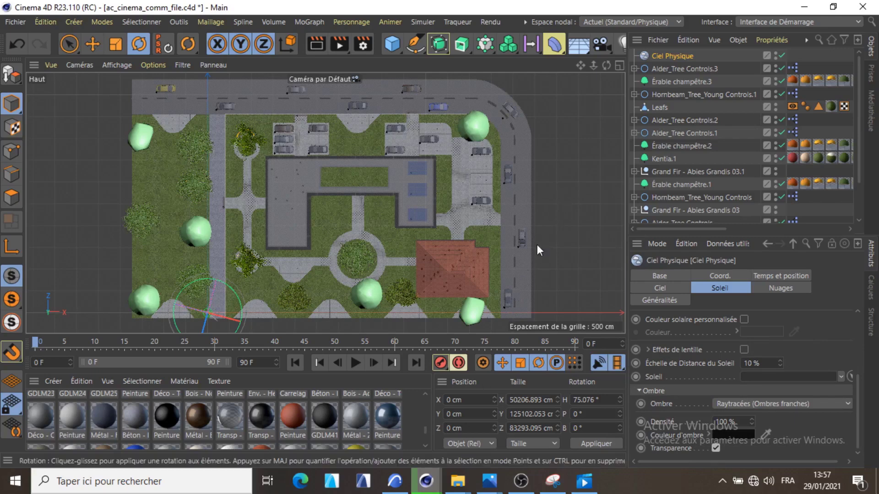
- Compare the MASSE.png and Masse.tif renders in Photos, then return to Cinema 4D
click(488, 483)
click(518, 450)
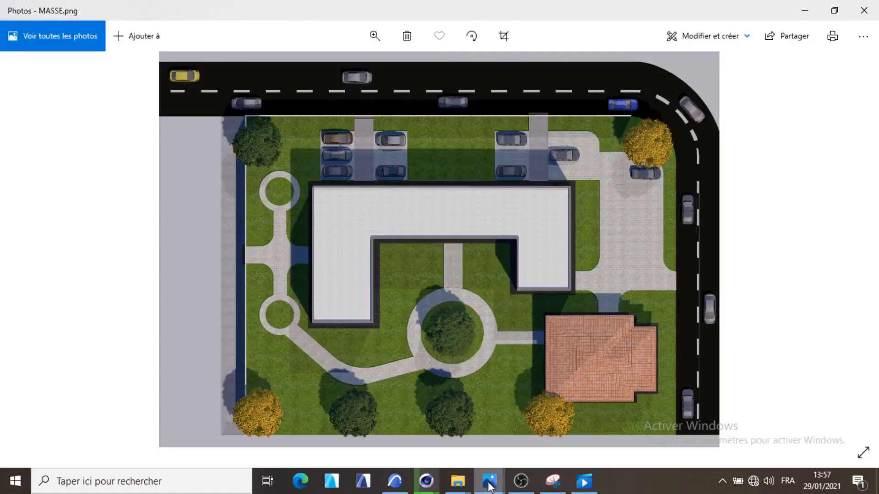
click(490, 481)
click(524, 450)
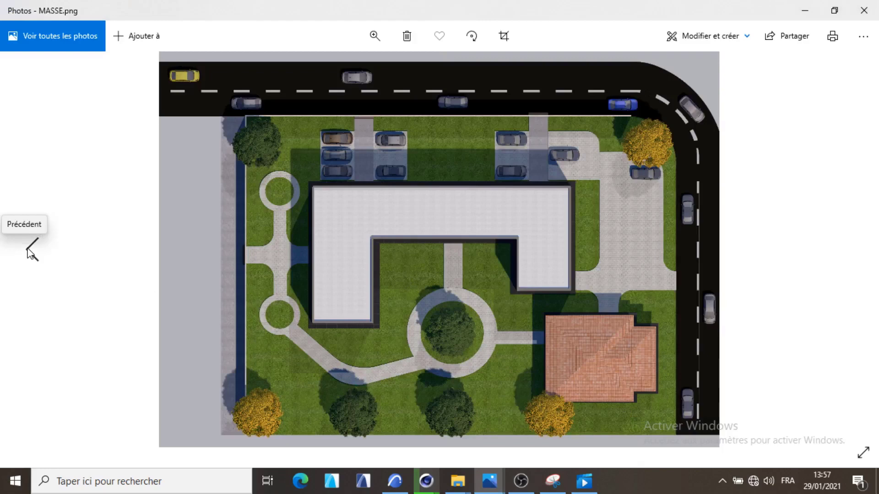
click(32, 249)
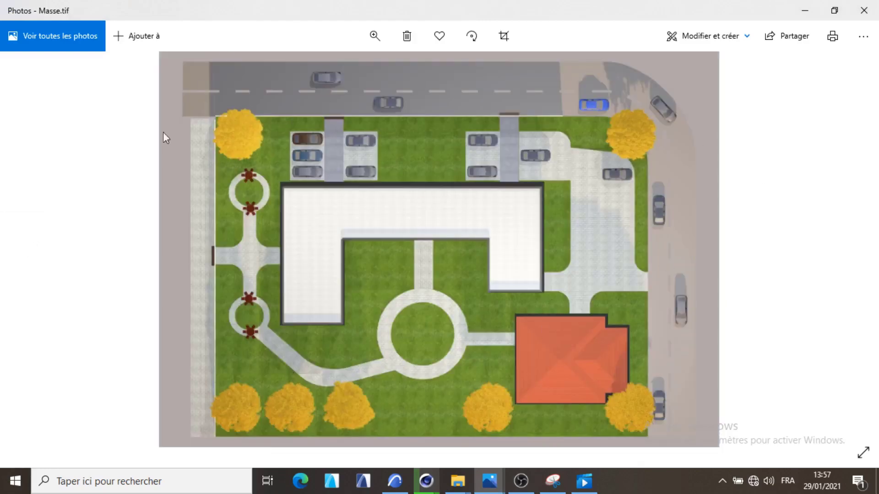
mouse_move(877, 238)
click(847, 250)
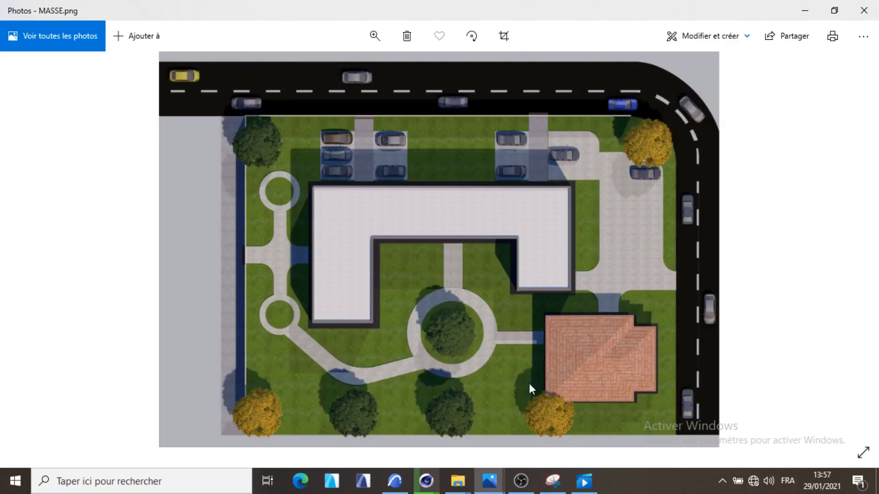
click(430, 483)
click(379, 432)
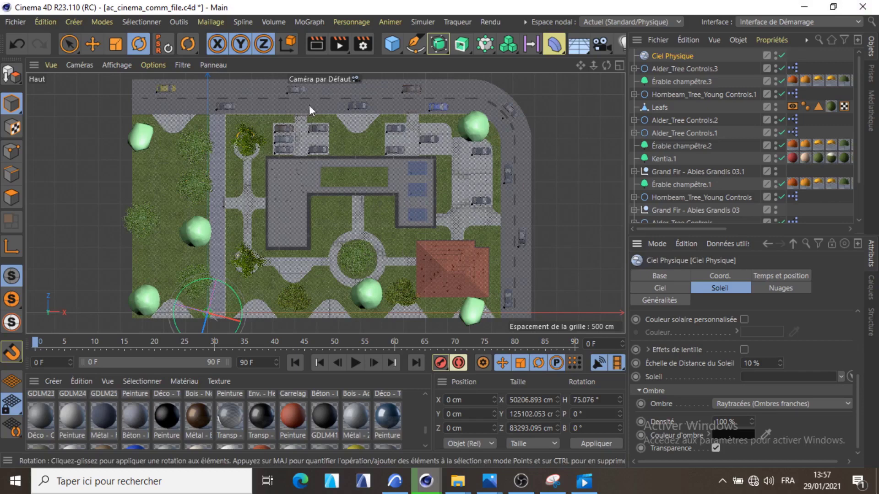
- Set the render's anti-aliasing to Au mieux with a maximum level of 2x2
click(364, 46)
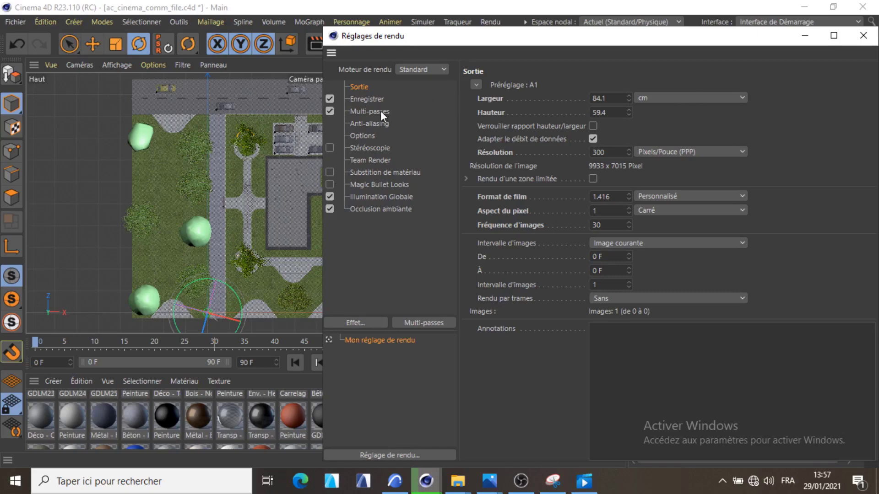
click(368, 113)
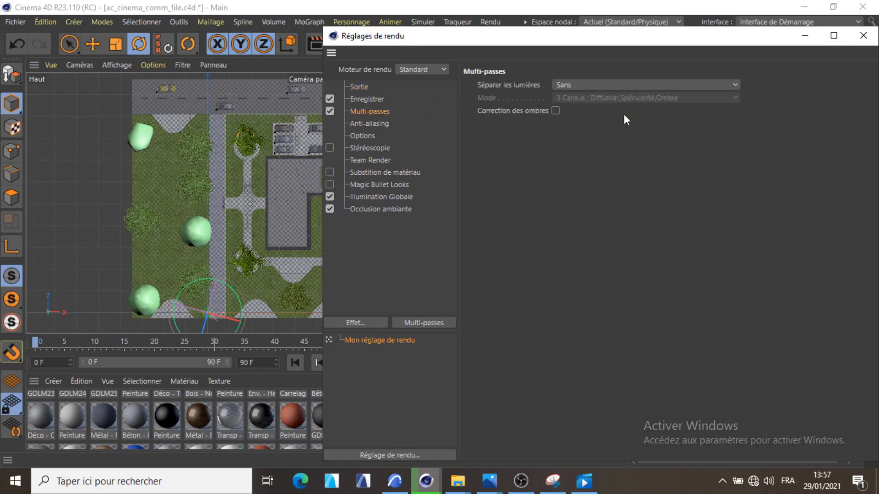
click(385, 125)
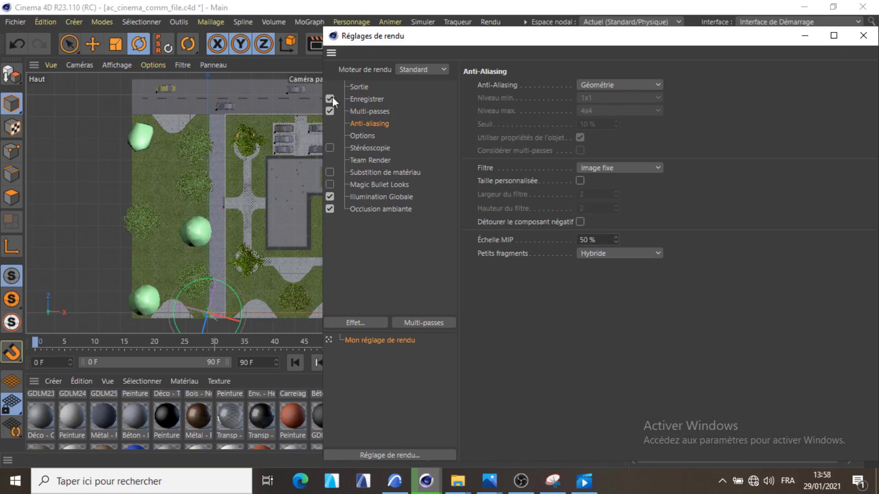
click(612, 84)
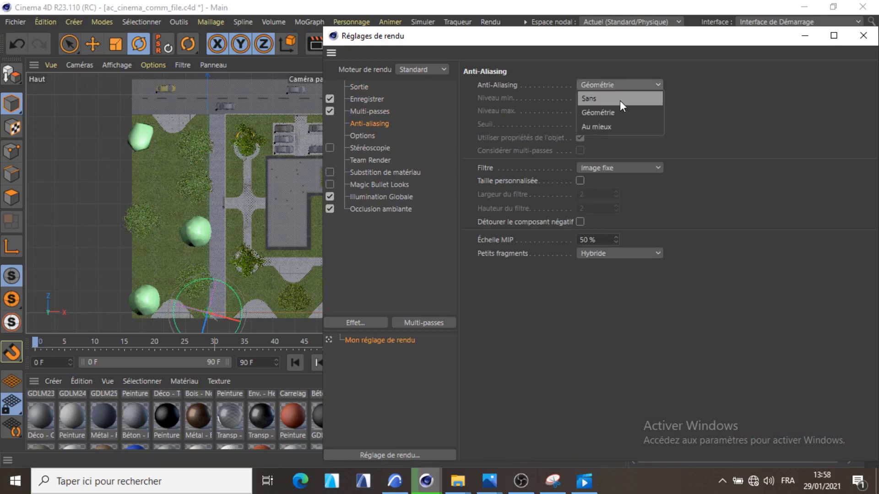
click(636, 123)
click(631, 111)
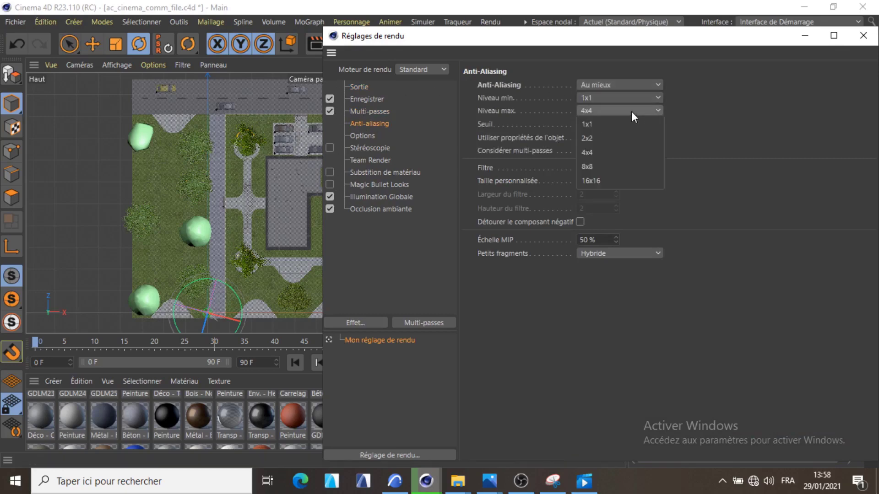
click(622, 137)
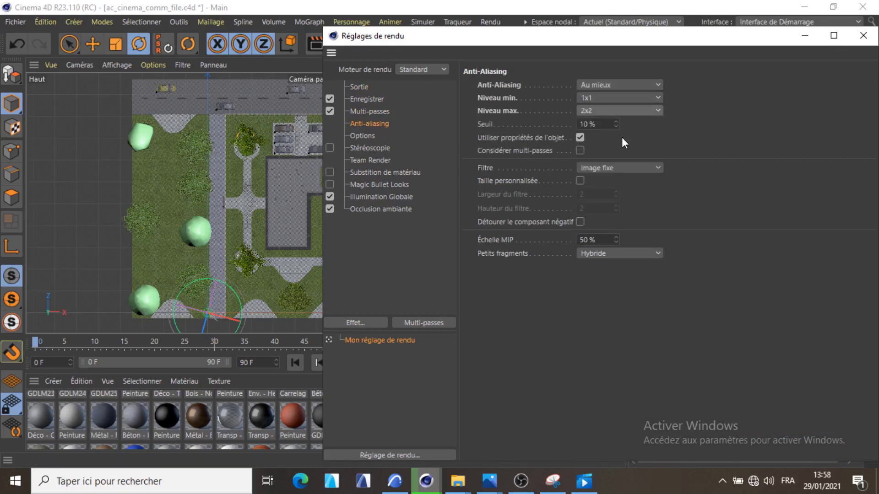
- Disable Multi-passes, Illumination Globale and Occlusion ambiante for the render, and recheck the reference image in Photos
click(330, 111)
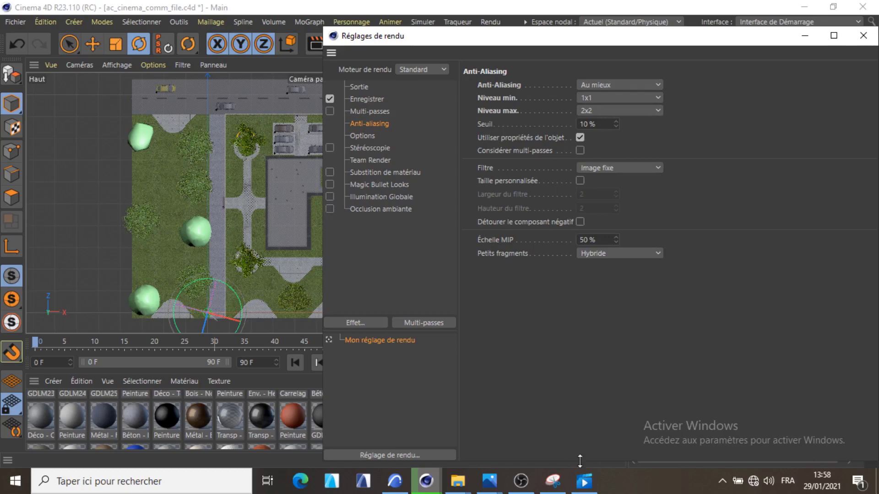
mouse_move(490, 481)
click(557, 432)
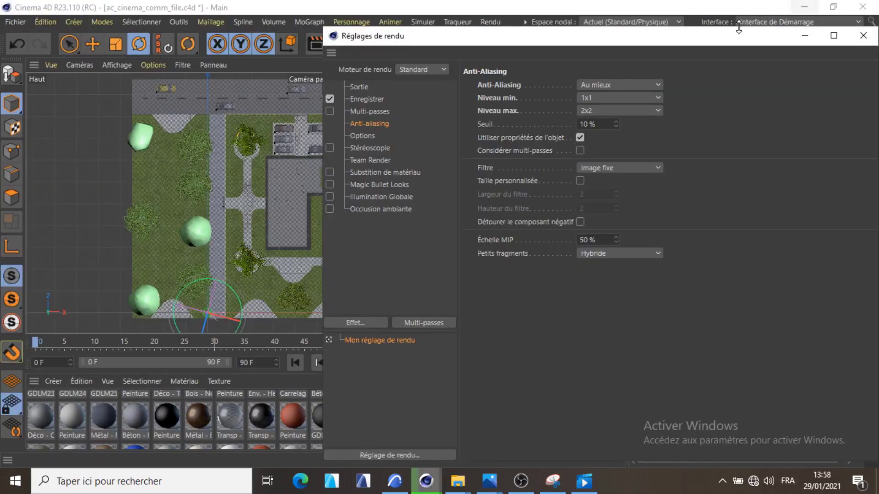
click(804, 10)
- Check the saving options and the available file formats for the rendered image, keeping PNG
click(375, 98)
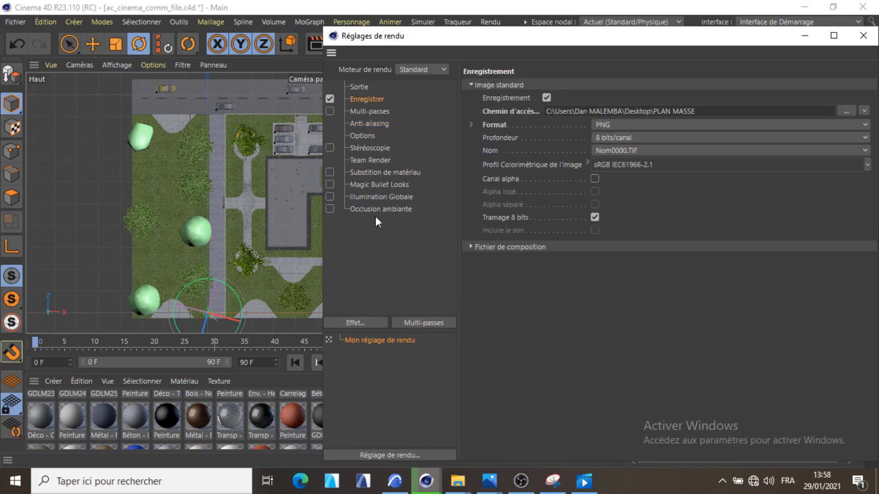
click(627, 126)
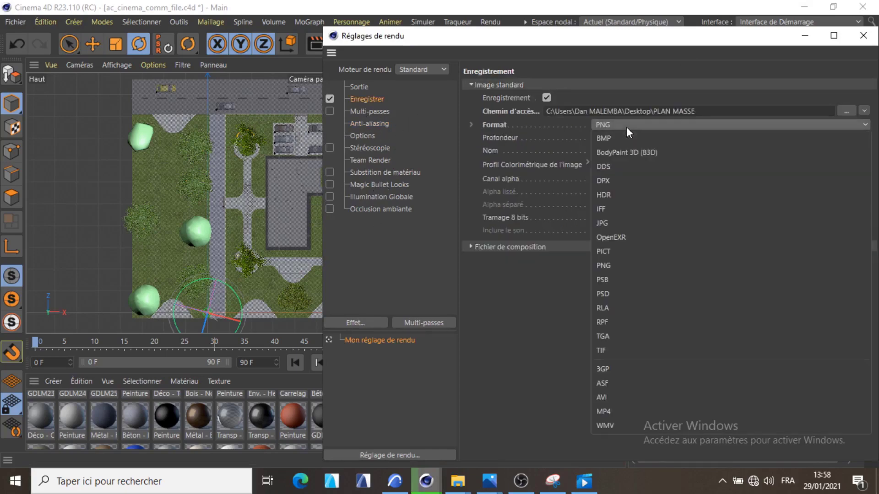
click(648, 128)
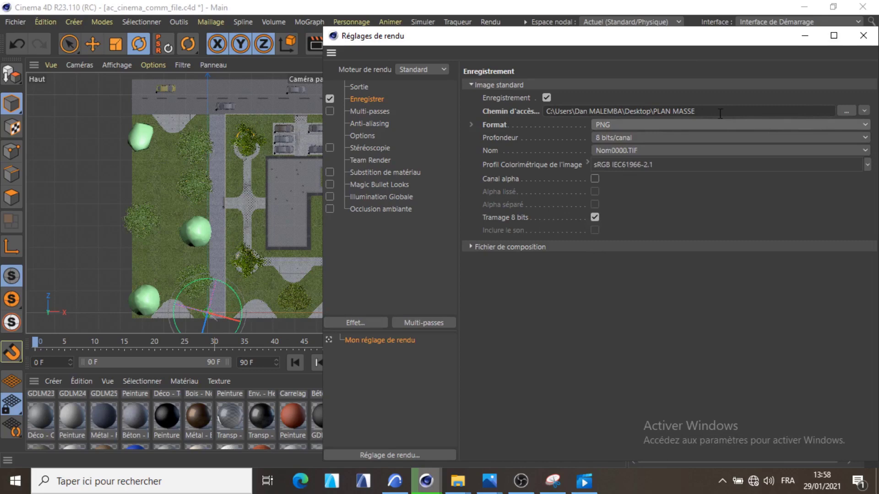
- Apply the A2 landscape print preset to the render output and close the render settings
click(359, 87)
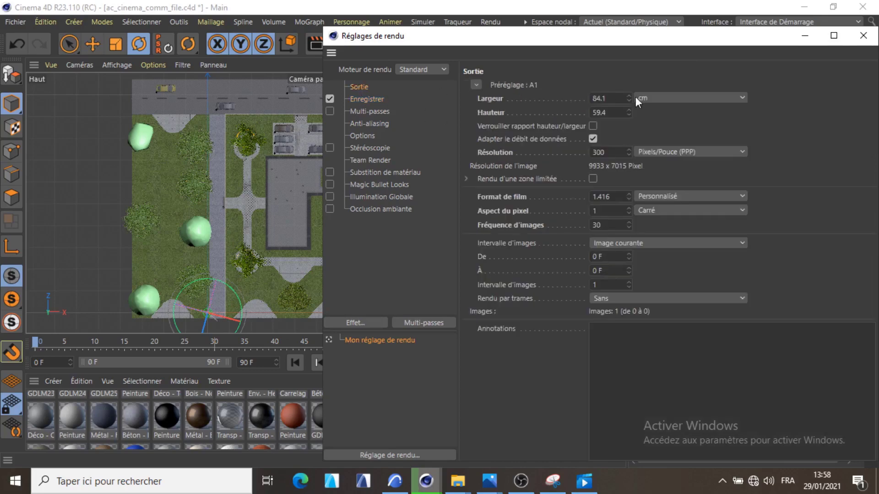
click(475, 84)
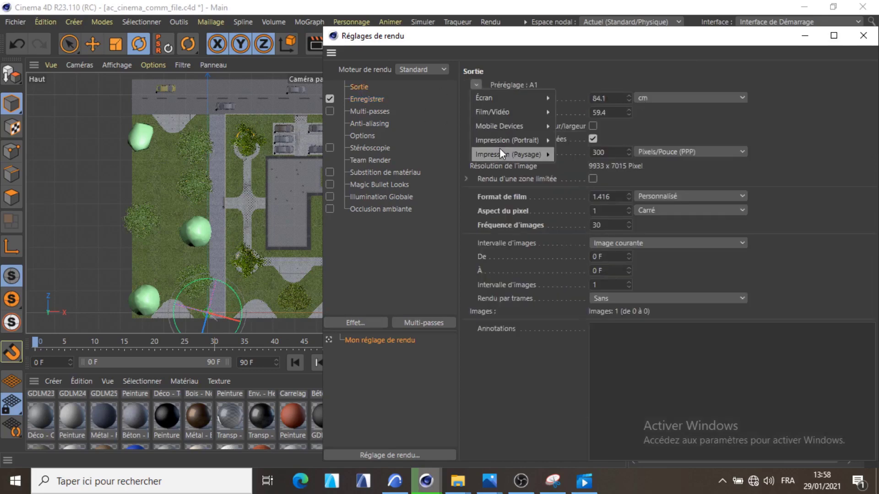
mouse_move(504, 158)
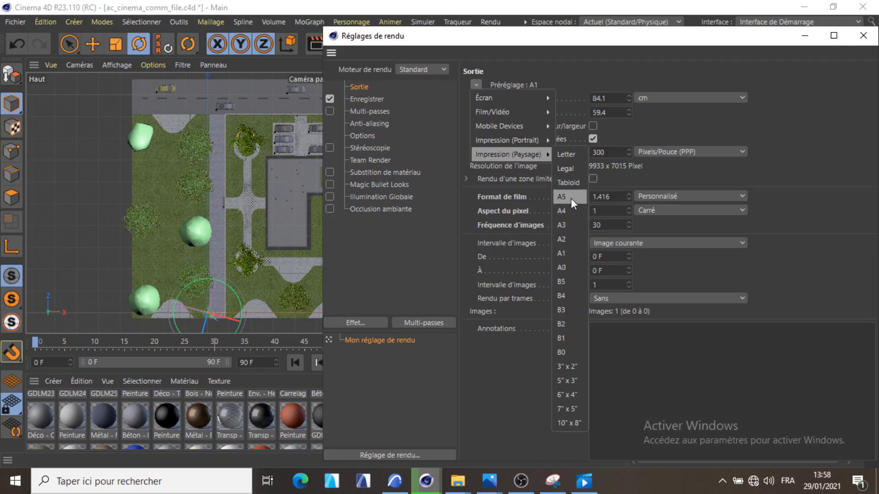
mouse_move(518, 118)
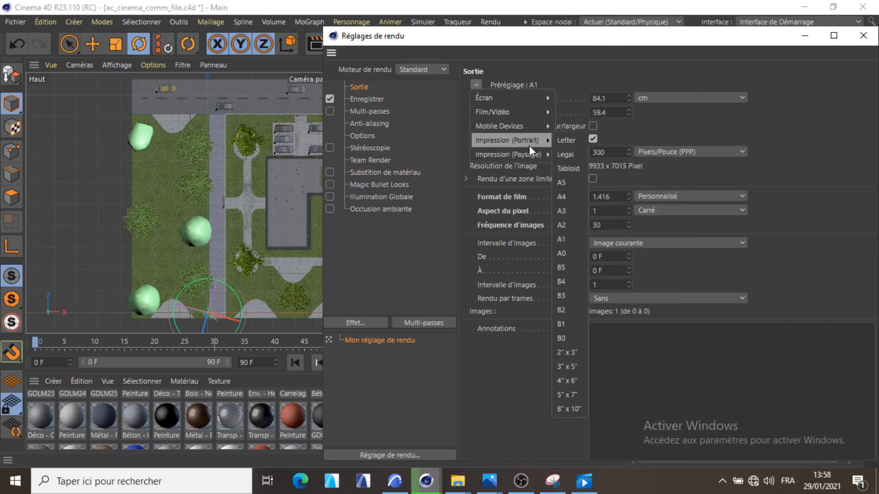
mouse_move(526, 102)
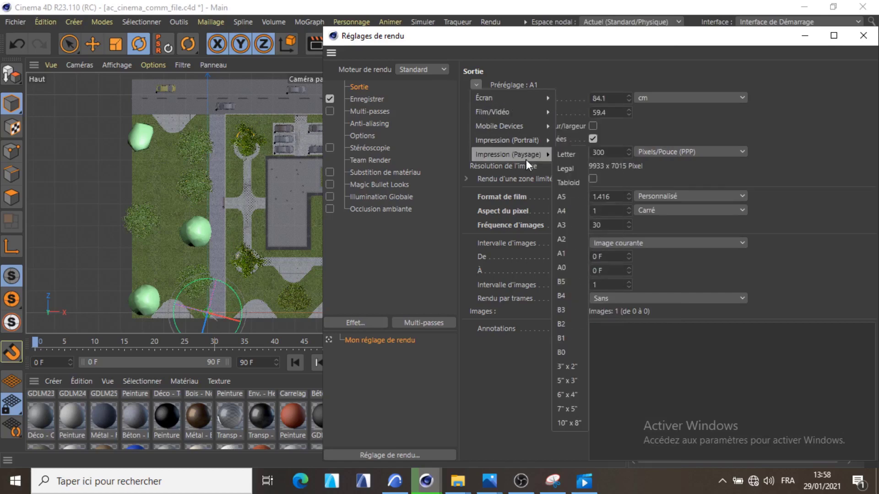
click(566, 241)
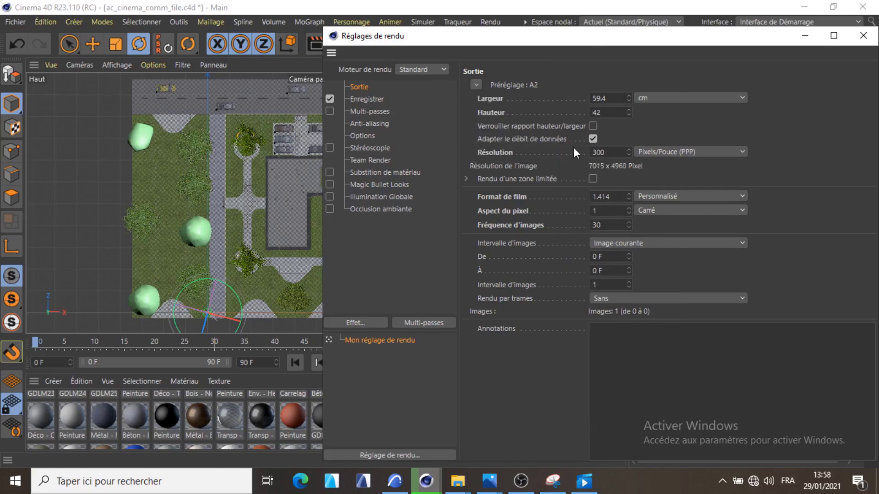
click(863, 36)
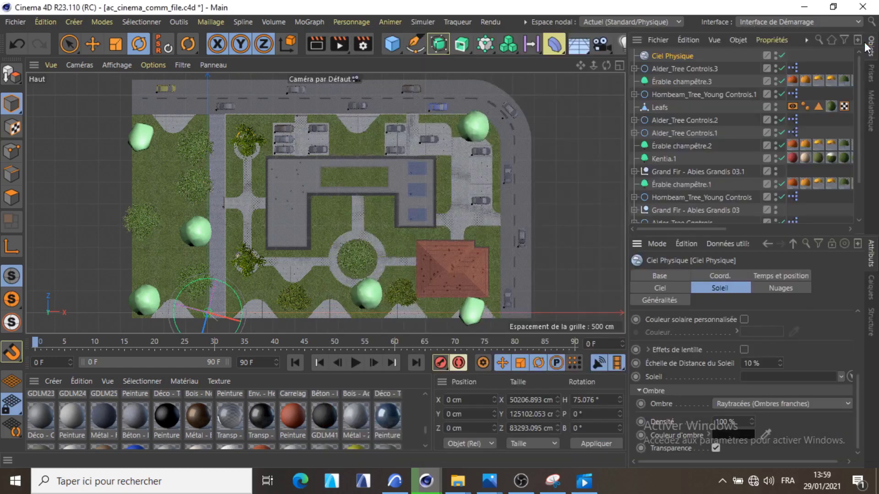
- Reopen the render settings, apply the A1 landscape print preset to the output, and close them
click(363, 45)
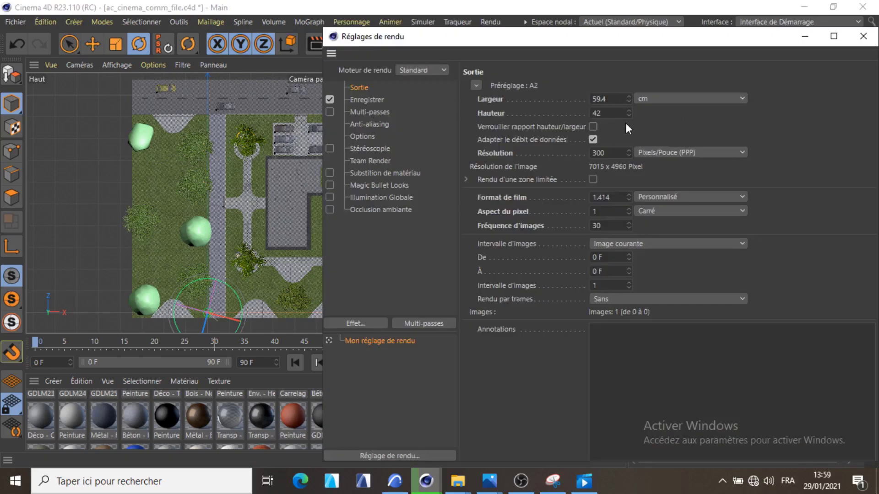
click(478, 84)
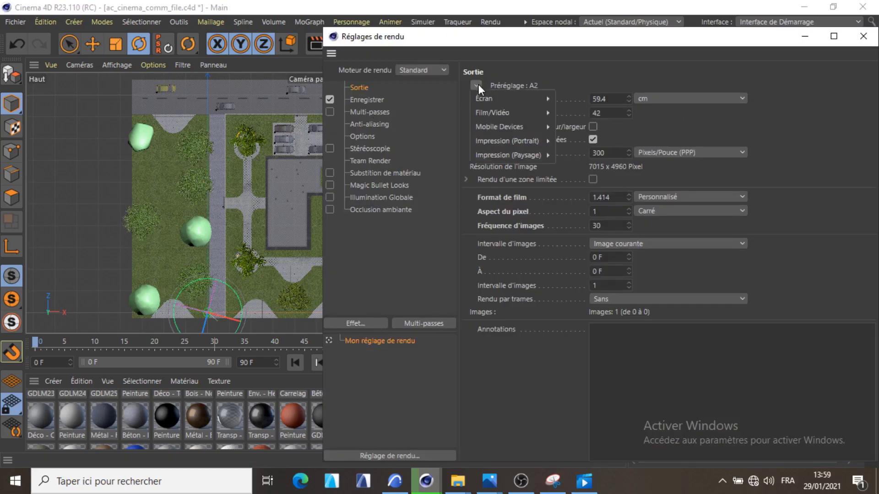
mouse_move(521, 155)
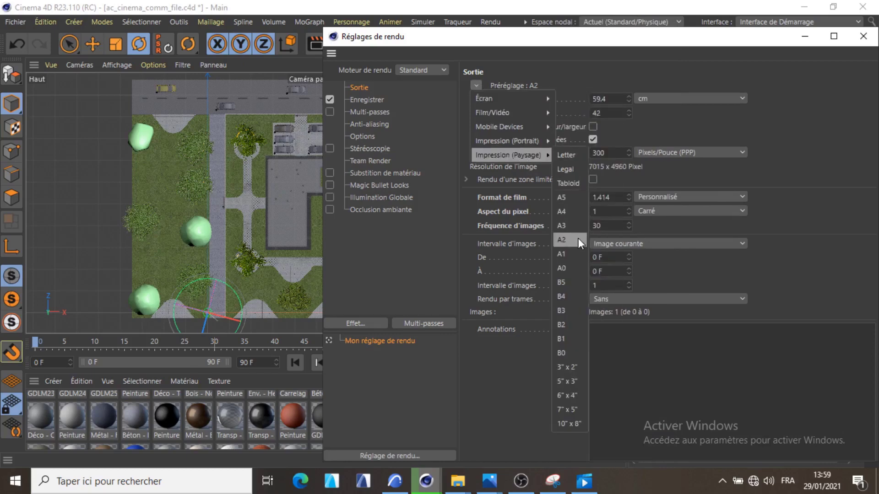
click(579, 253)
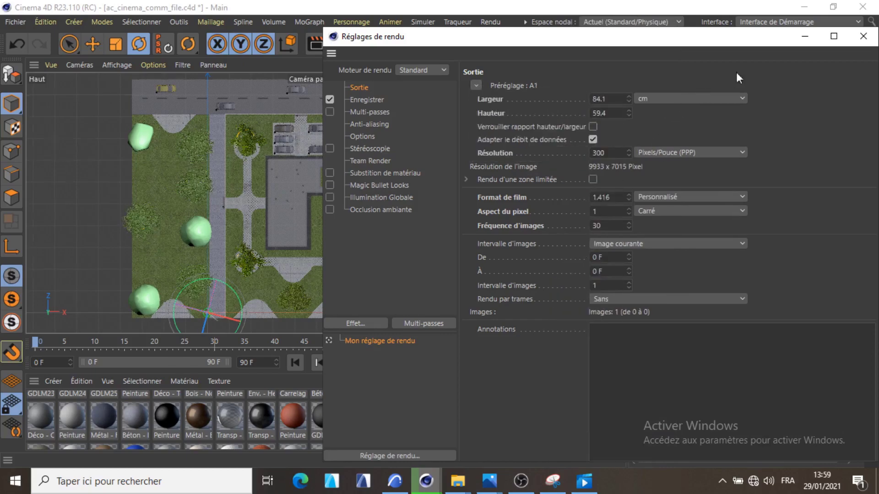
click(864, 36)
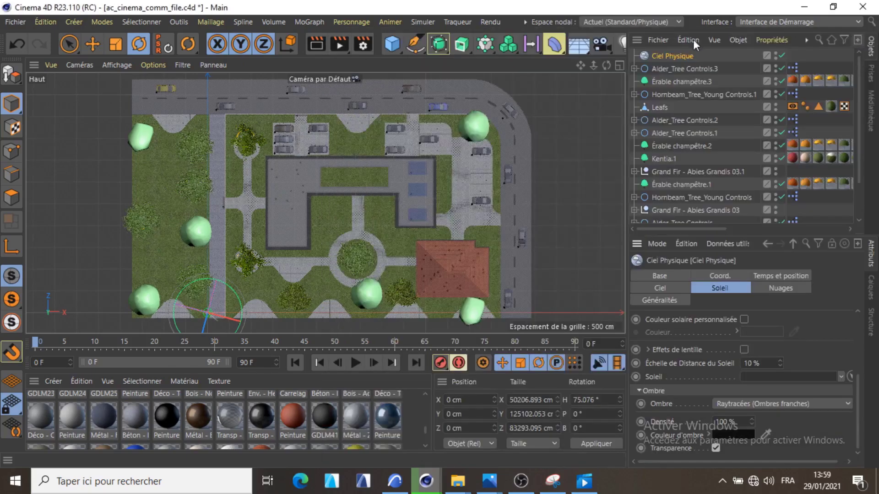
- Render the whole top view of the site plan in the Visualiseur and look over the finished image
click(339, 49)
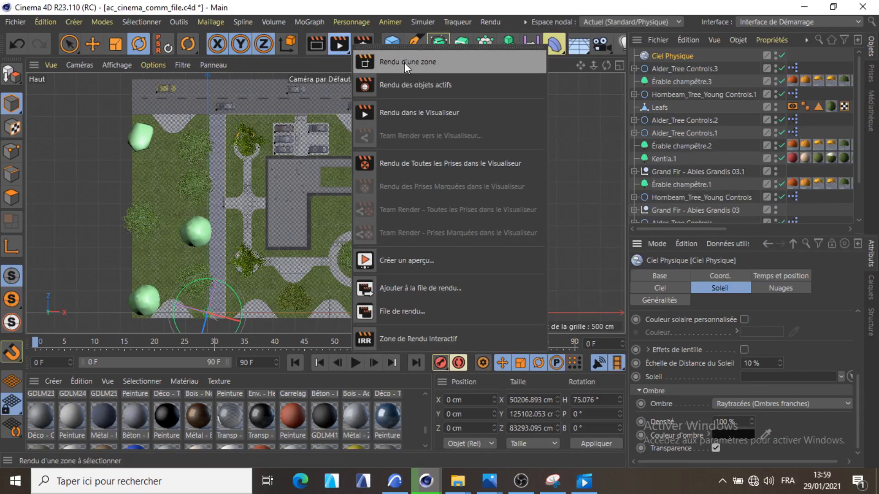
click(439, 112)
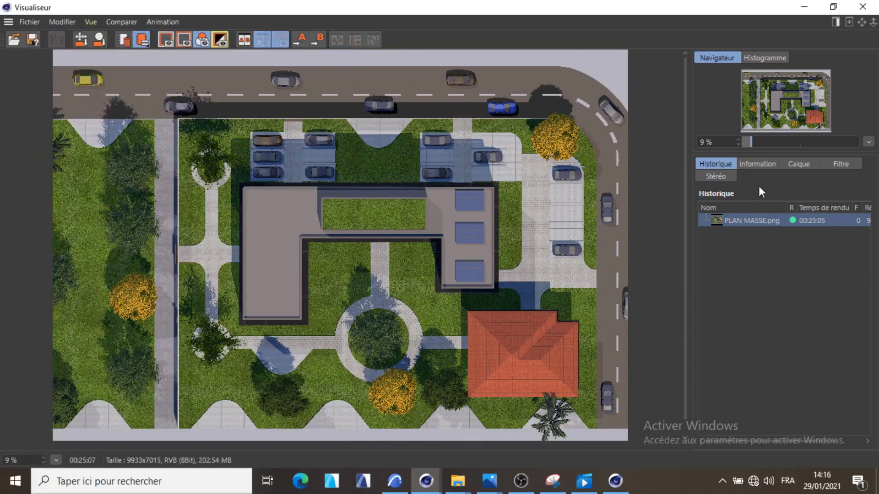
scroll(292, 146, down, 1)
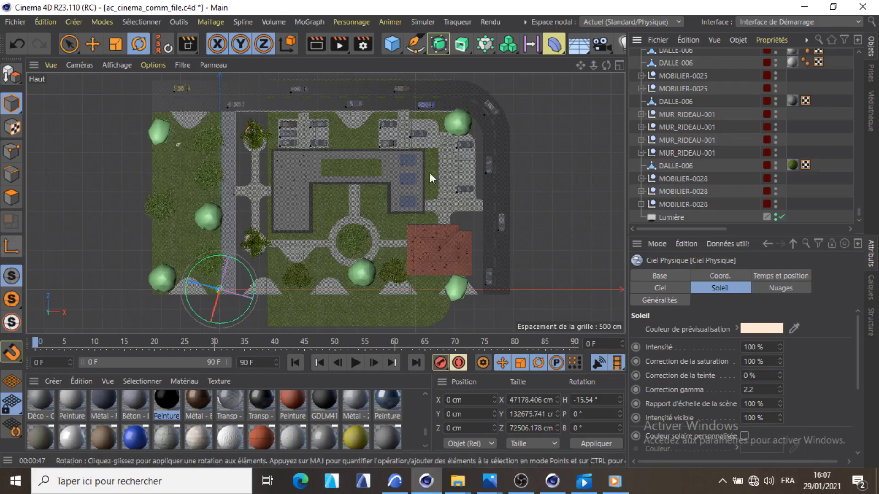
- Set the shadows (Ombres) of the Lumière object to Sans
click(675, 218)
scroll(858, 328, down, 3)
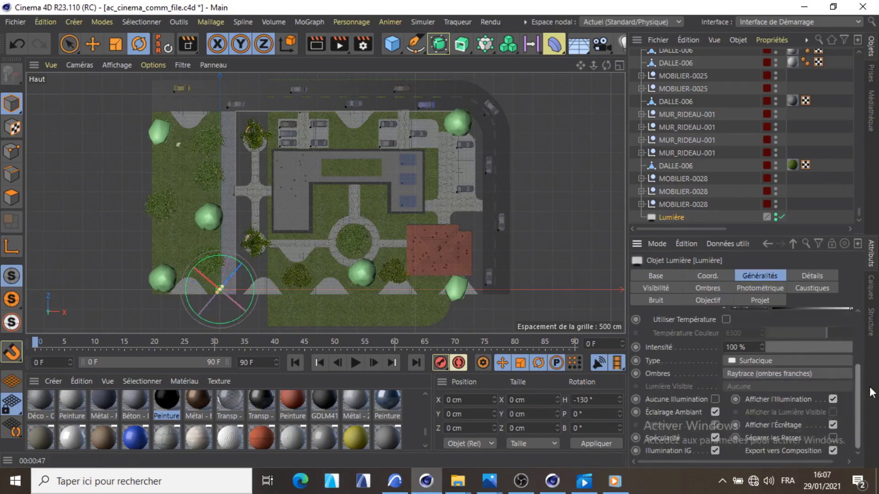
click(757, 373)
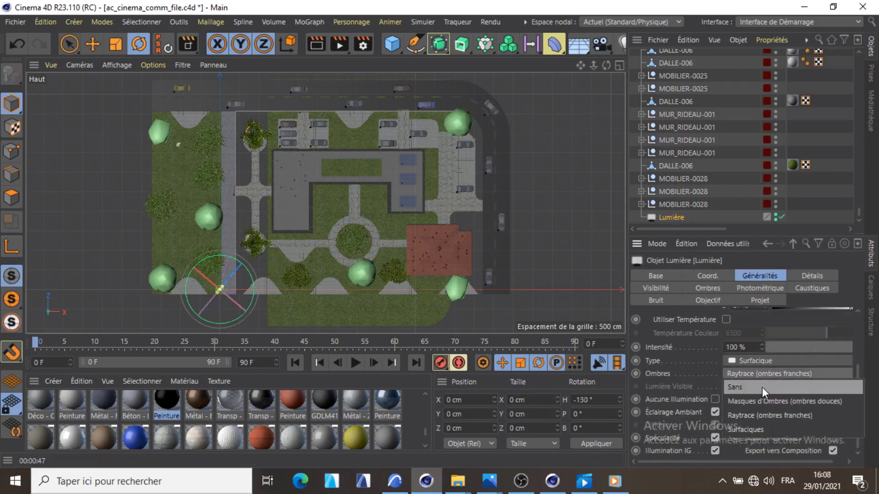
click(762, 387)
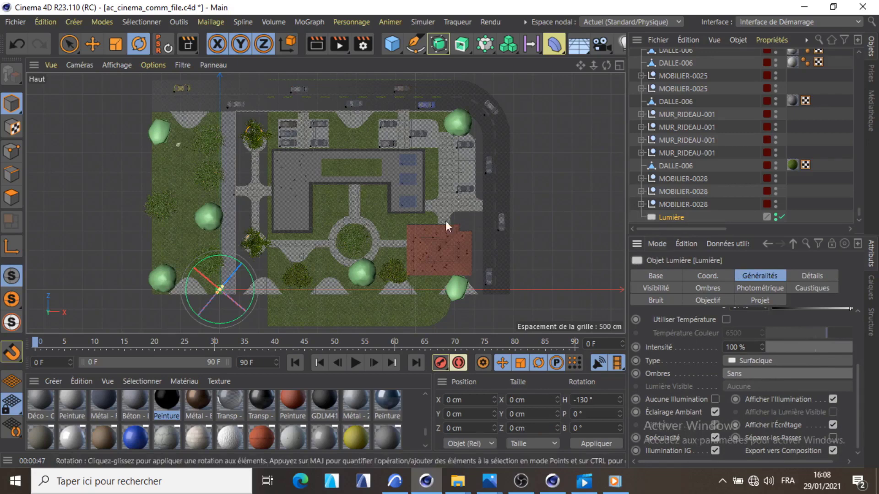
- Set the H rotation of the Ciel Physique object to 180° and apply it
scroll(862, 373, up, 3)
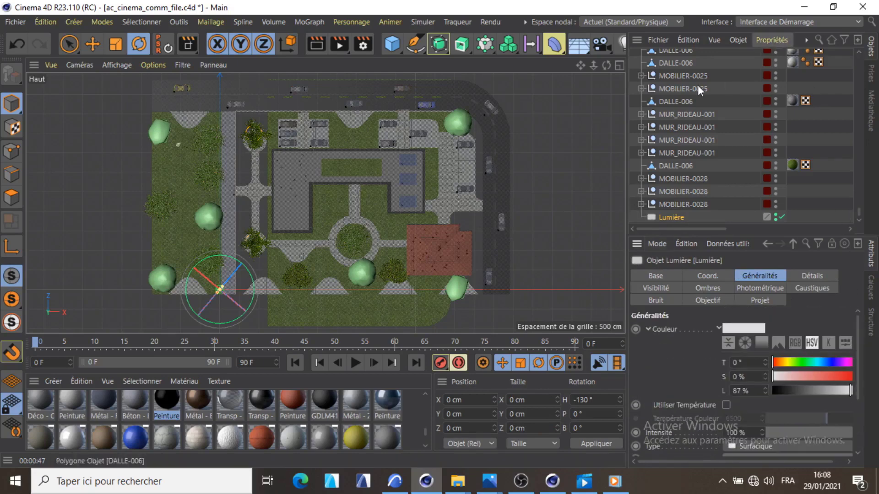
scroll(860, 122, up, 5)
scroll(850, 109, up, 10)
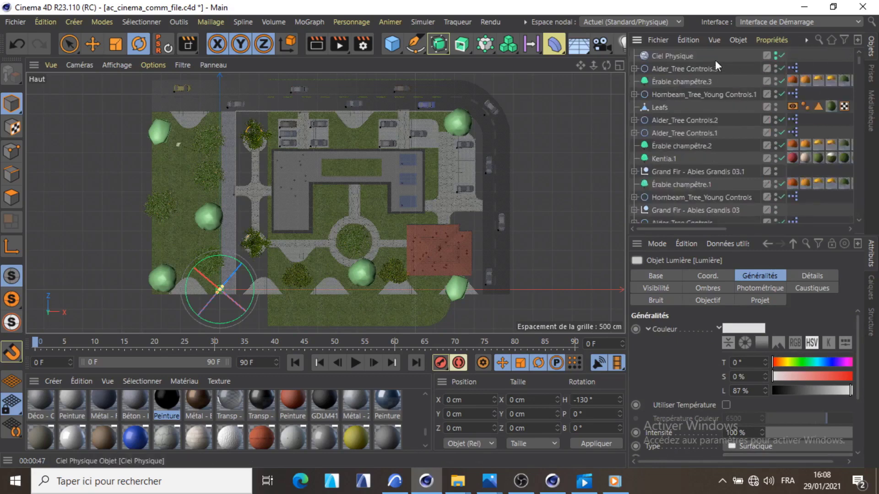
click(682, 57)
click(600, 400)
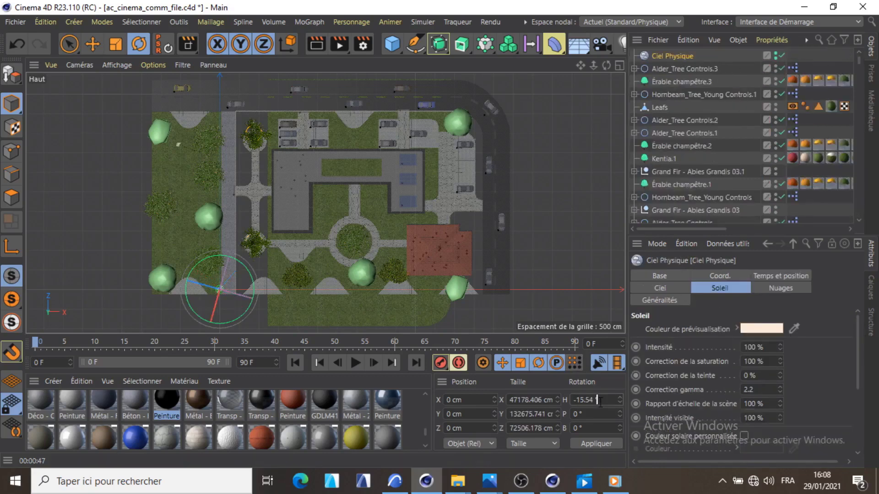
key(BackSpace)
key(BackSpace)
key(BackSpace)
key(BackSpace)
key(BackSpace)
key(BackSpace)
text(180)
click(595, 445)
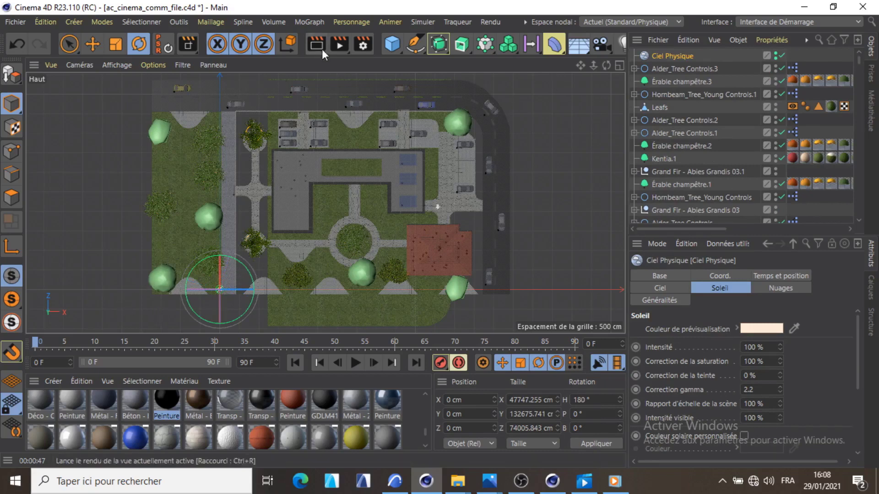
- Render a test region over the garden strip and road beside the tree-lined path to check the shadow direction
click(339, 46)
click(407, 61)
drag(148, 92, 265, 266)
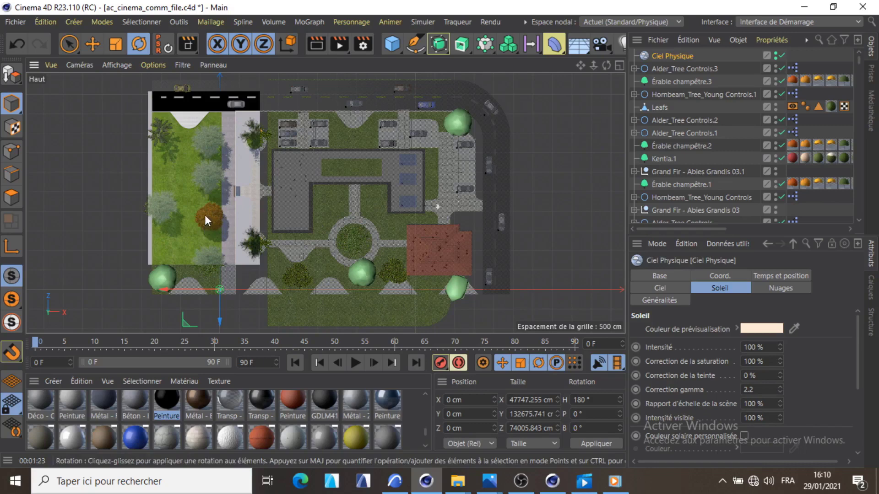
- Set the H rotation of the Ciel Physique object to 270°
click(607, 394)
key(BackSpace)
key(BackSpace)
key(BackSpace)
key(BackSpace)
key(BackSpace)
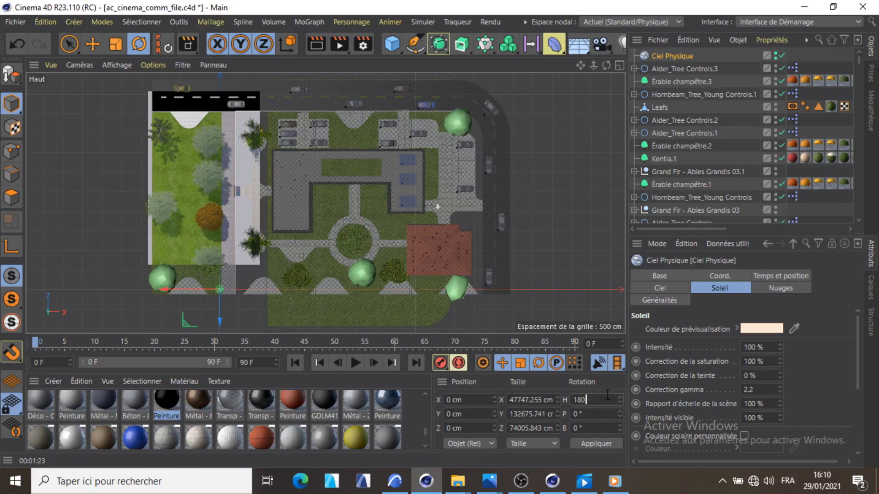
text(270)
key(Return)
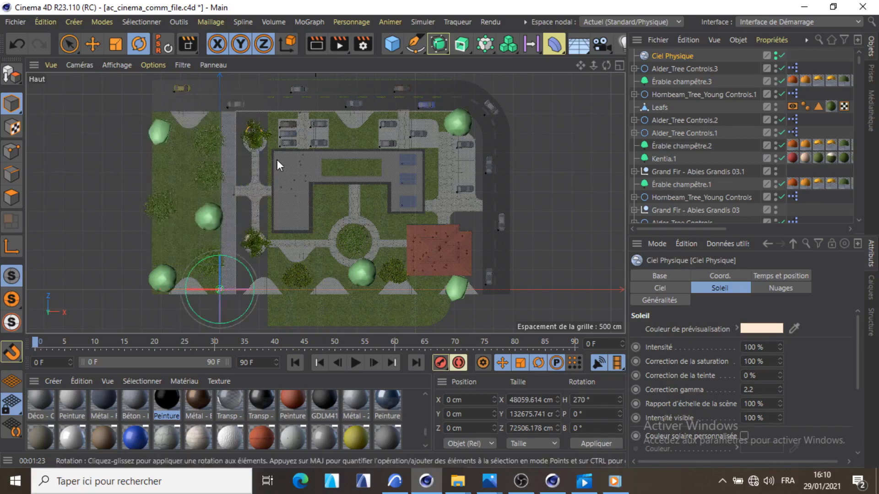
- Render the garden strip region again to check the shadows cast with the new sky rotation
drag(342, 44, 376, 61)
drag(146, 114, 251, 272)
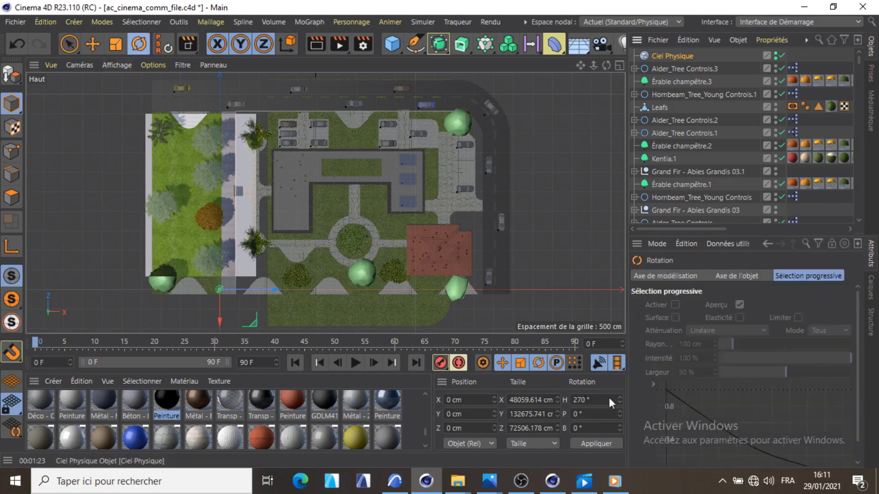
click(592, 399)
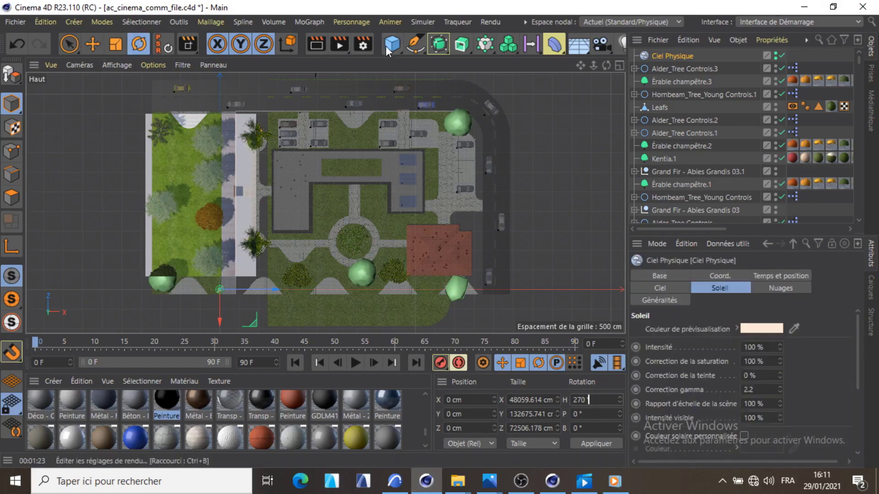
- Render the full top view again in the Visualiseur with the rotated sky and the shadowless light
click(339, 45)
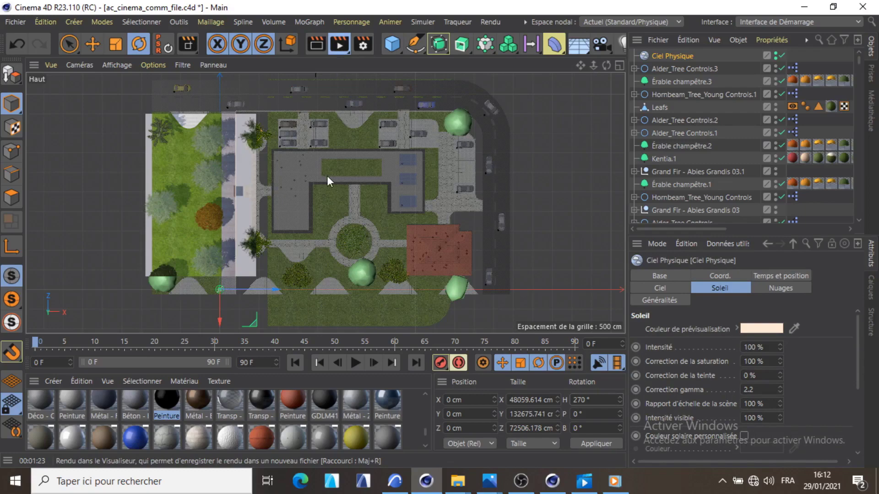
key(shift+r)
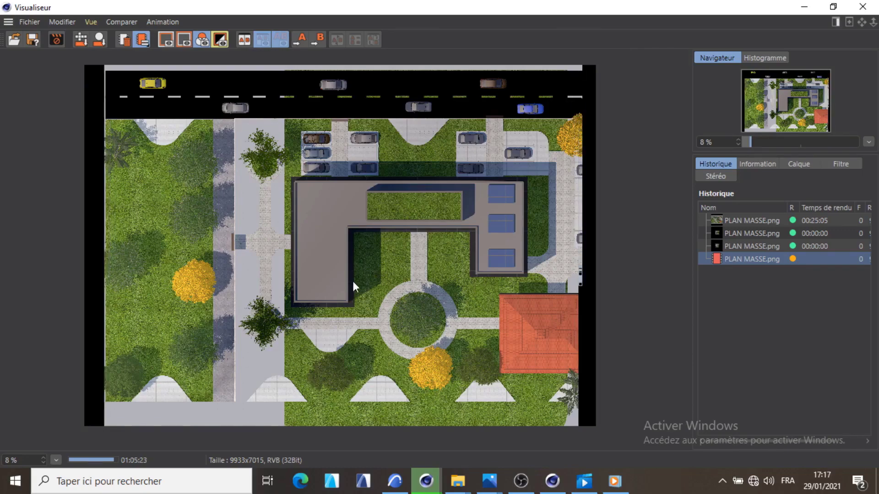
scroll(353, 281, down, 1)
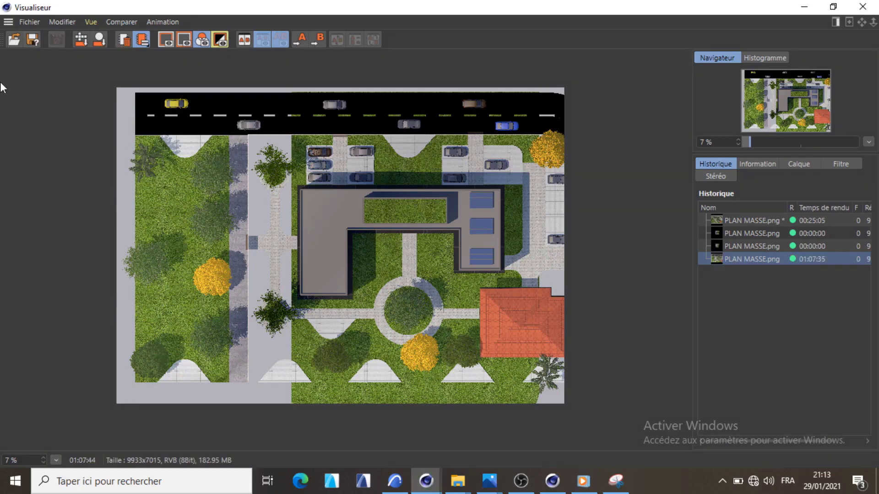
- Open the filter settings of the latest render and activate the filter
click(842, 165)
click(702, 206)
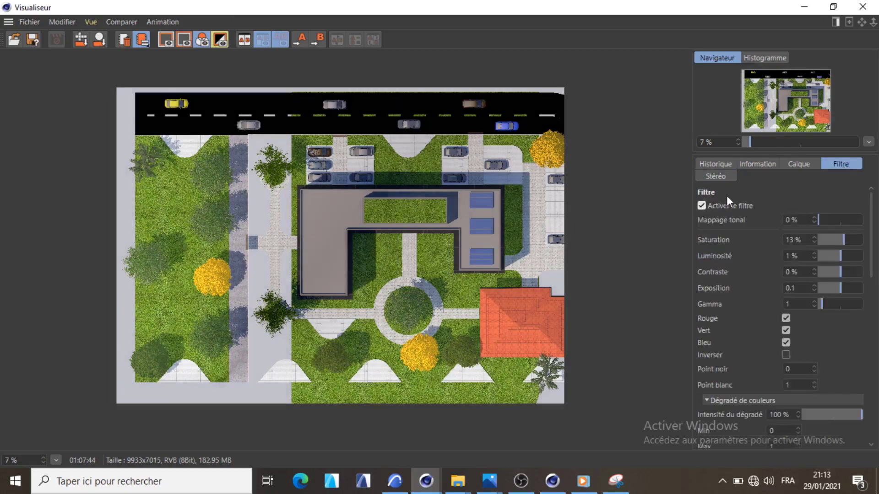